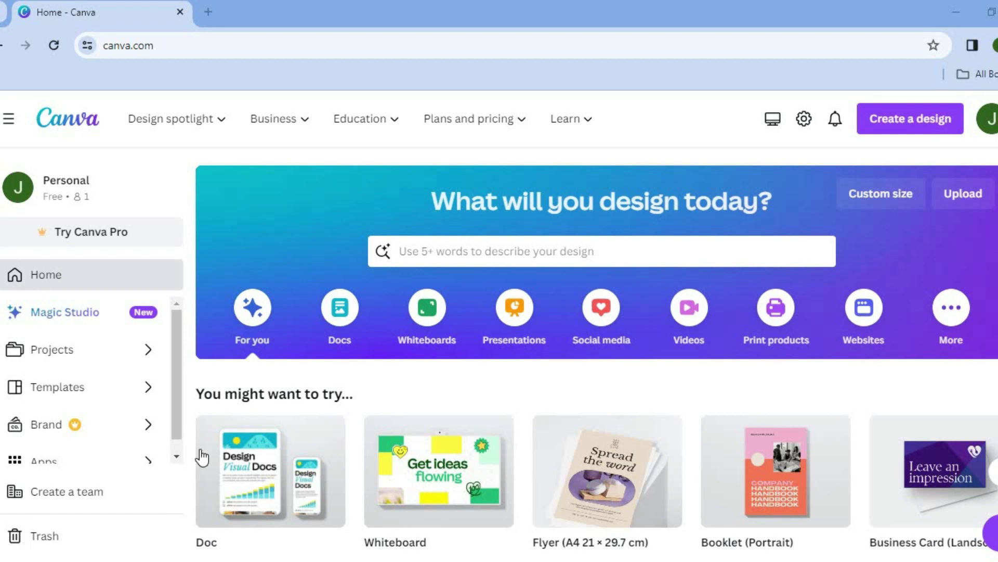
Step: Search Canva templates for 'wedding invitation video' and open the 22-result Wedding Invitation Videos page
click(460, 260)
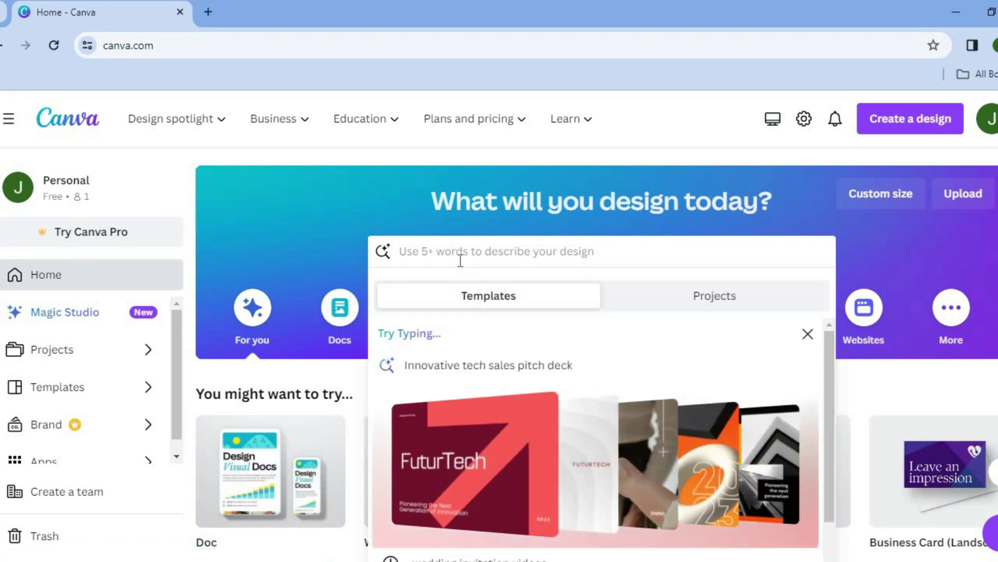
text(wedding)
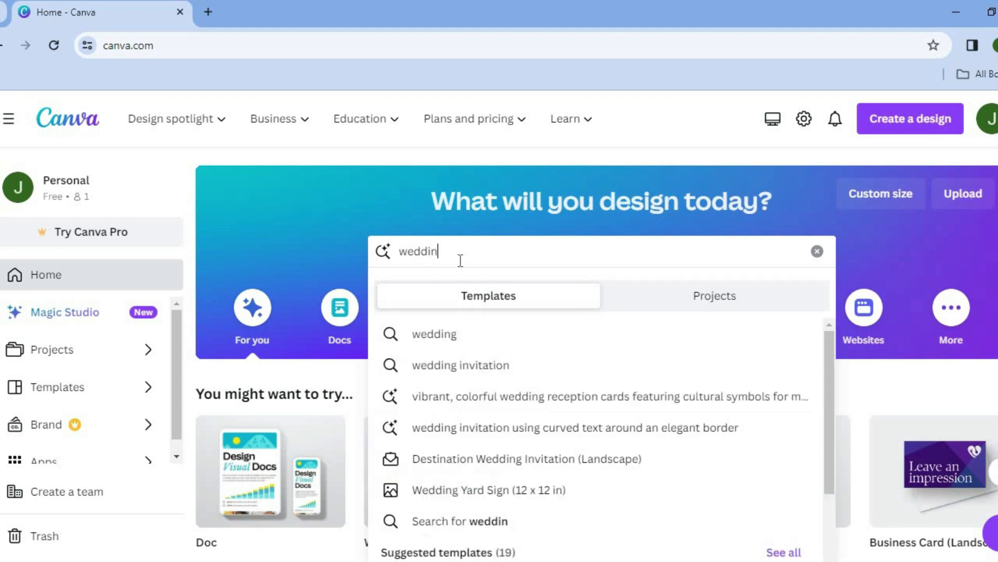
key(Down)
key(Down)
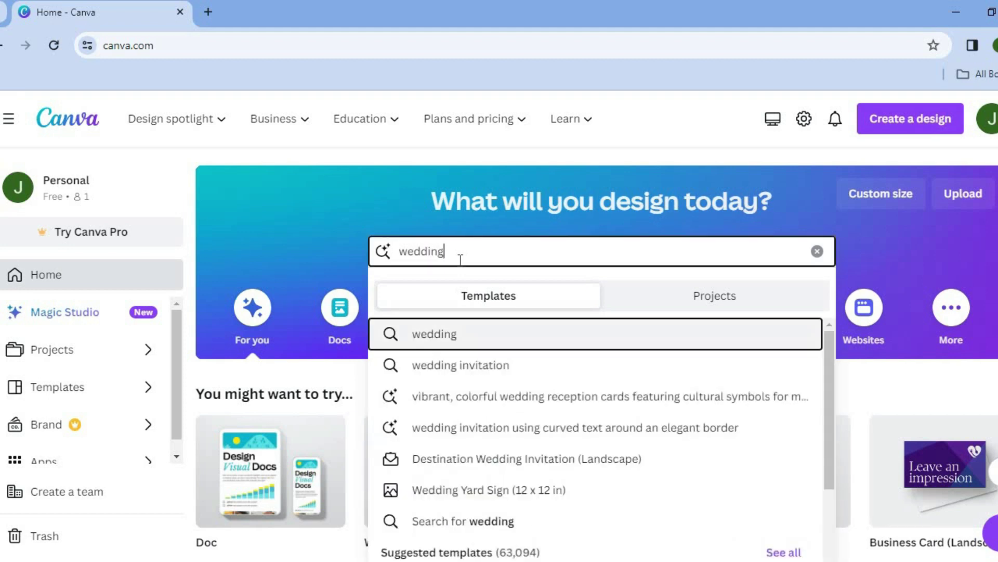
text(v)
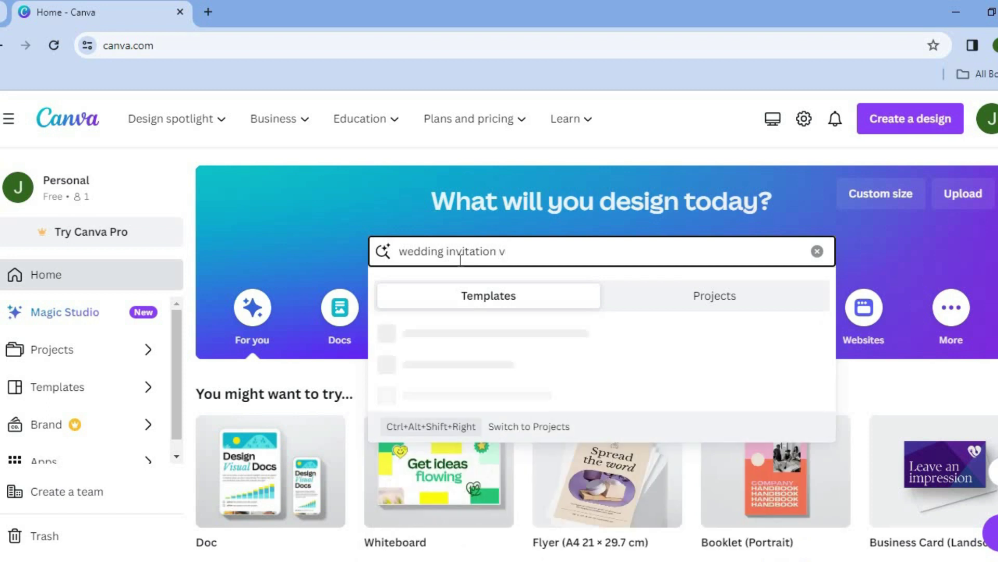
text(ideo)
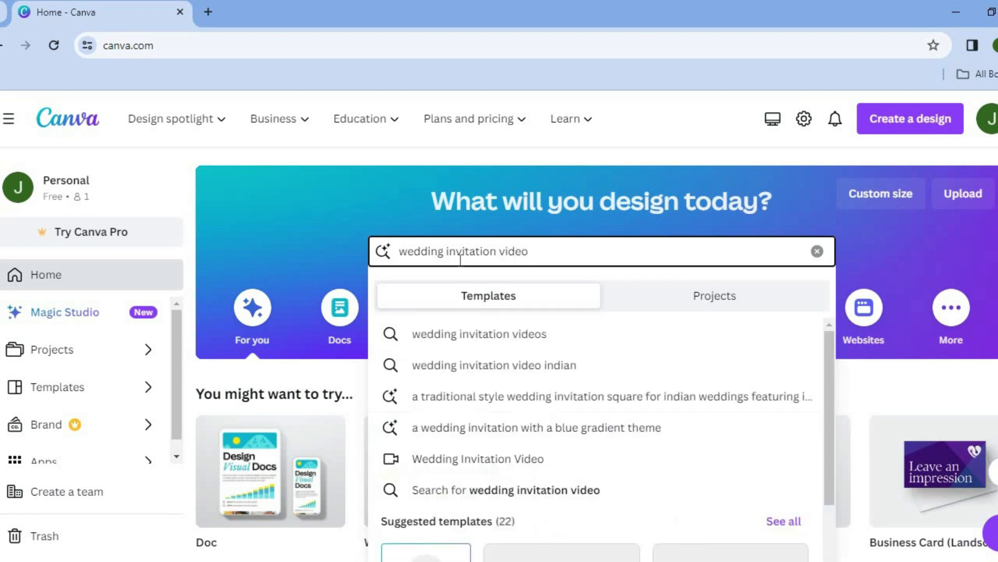
click(505, 336)
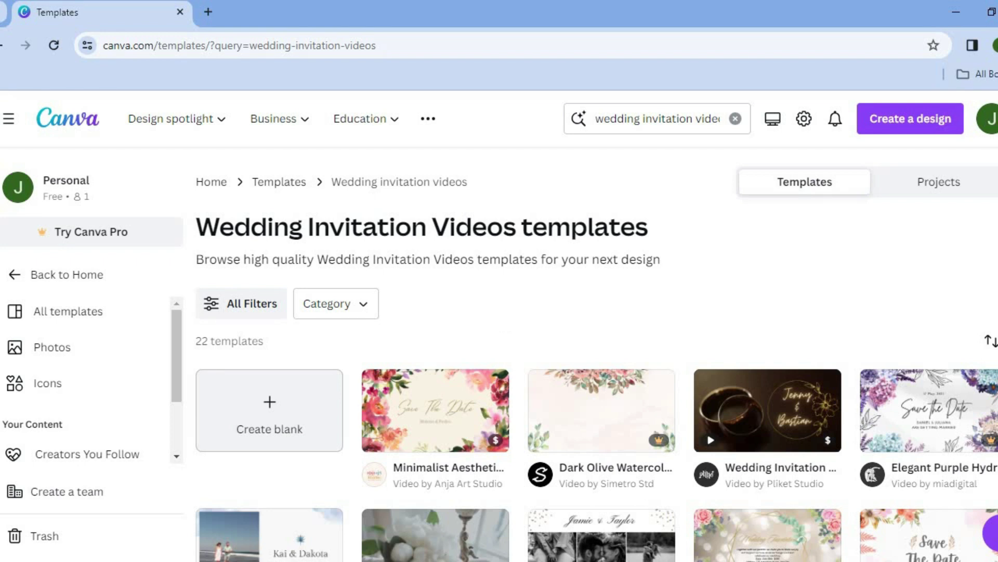
scroll(596, 358, down, 3)
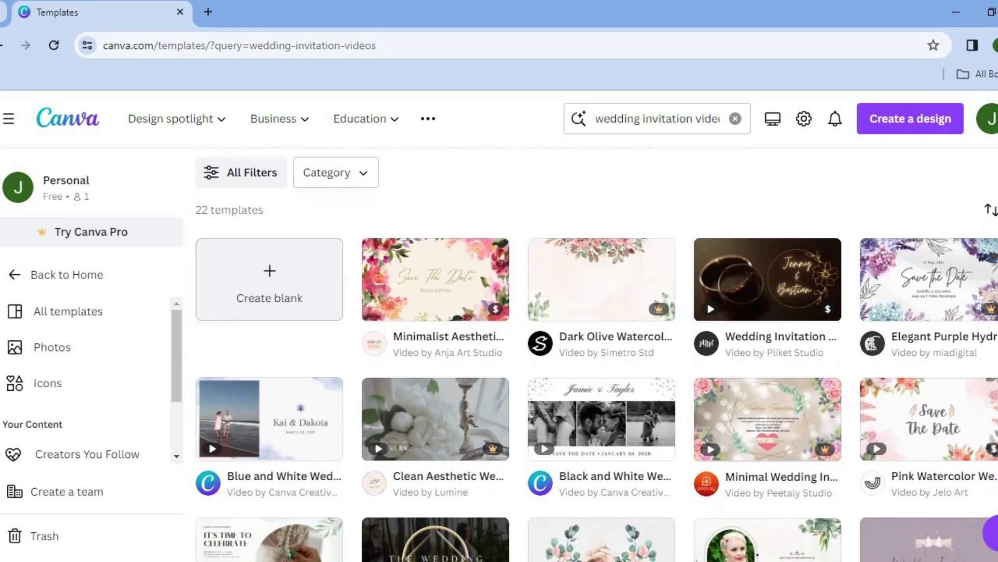
scroll(597, 359, down, 2)
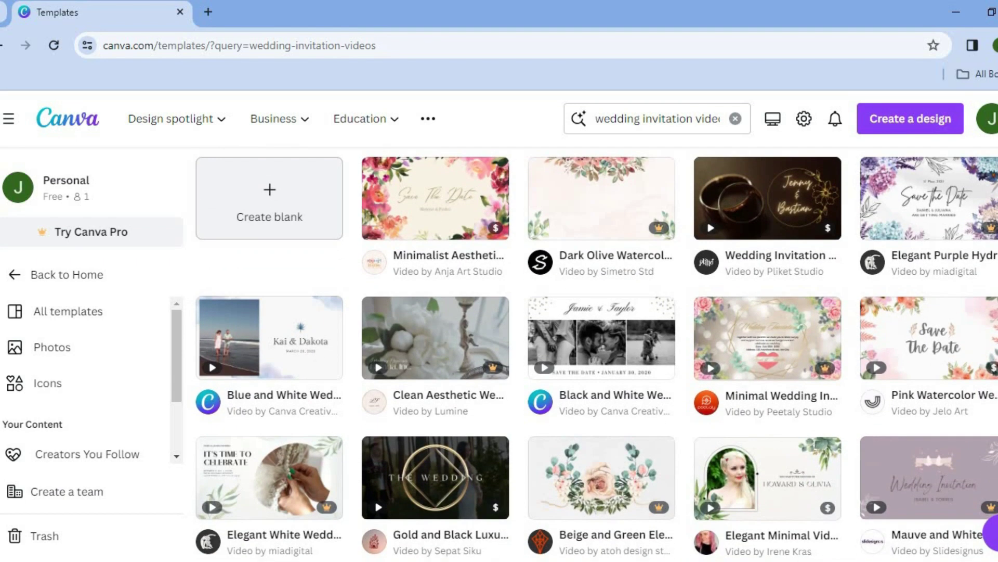
scroll(597, 353, down, 4)
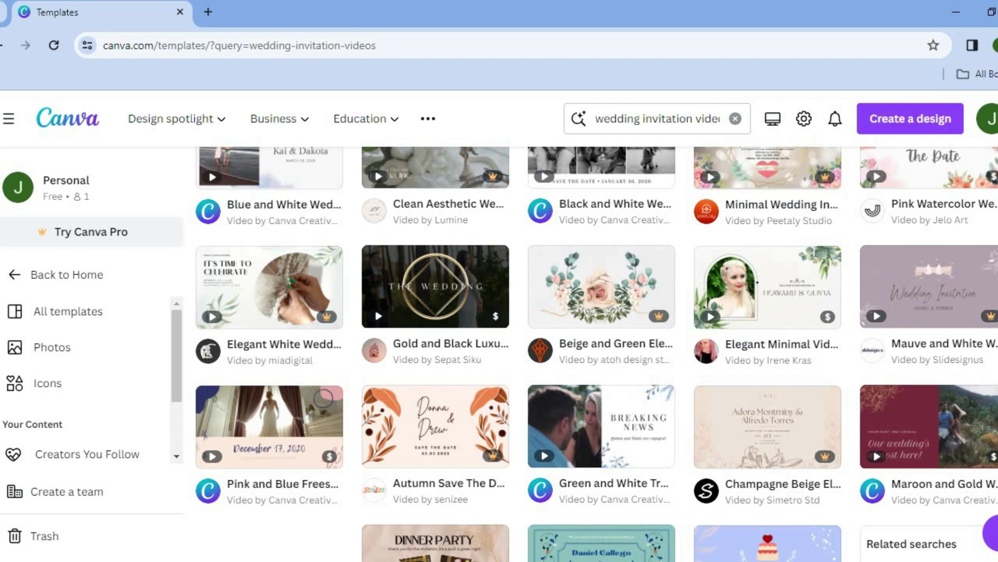
scroll(596, 354, up, 7)
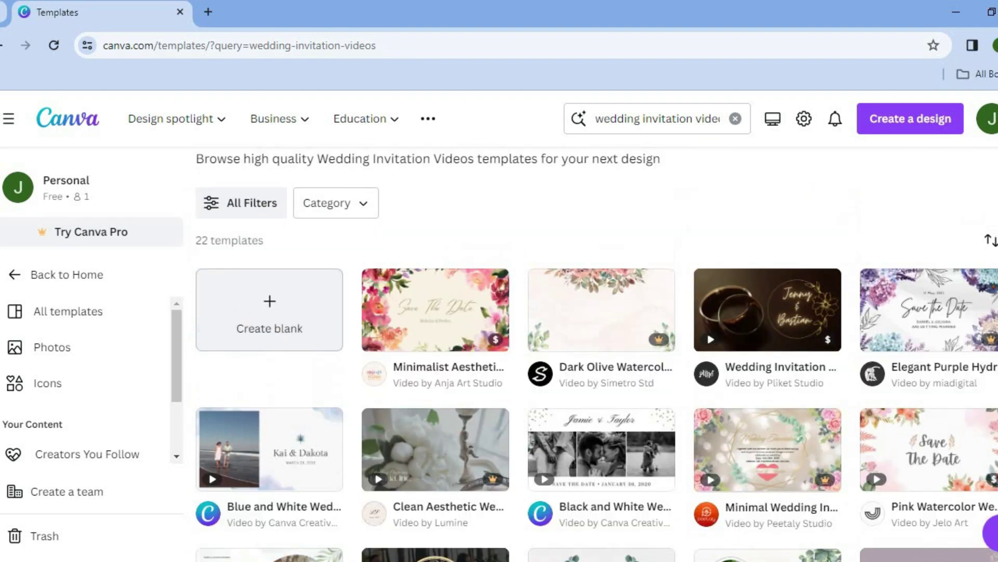
mouse_move(827, 482)
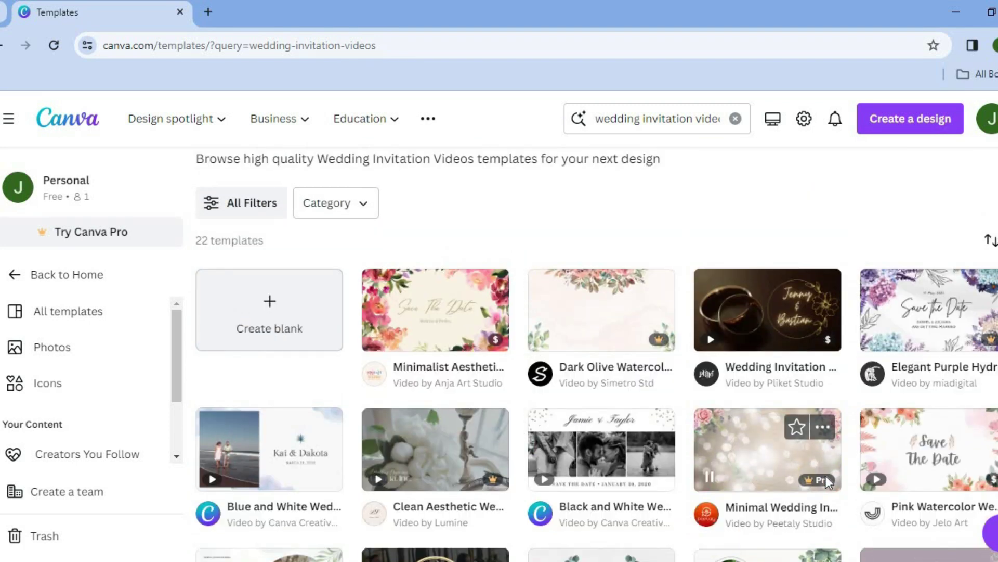
mouse_move(825, 351)
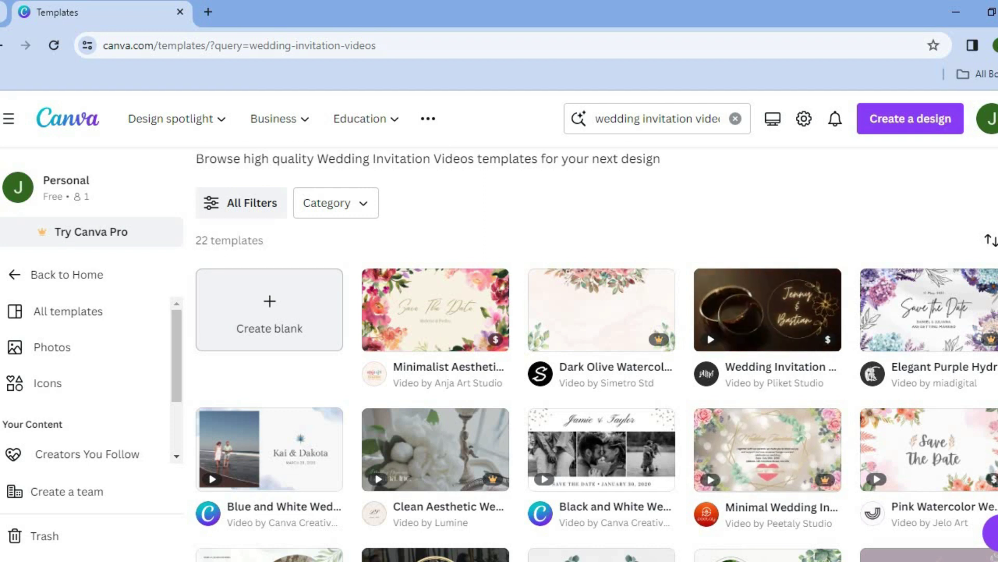
scroll(596, 357, down, 2)
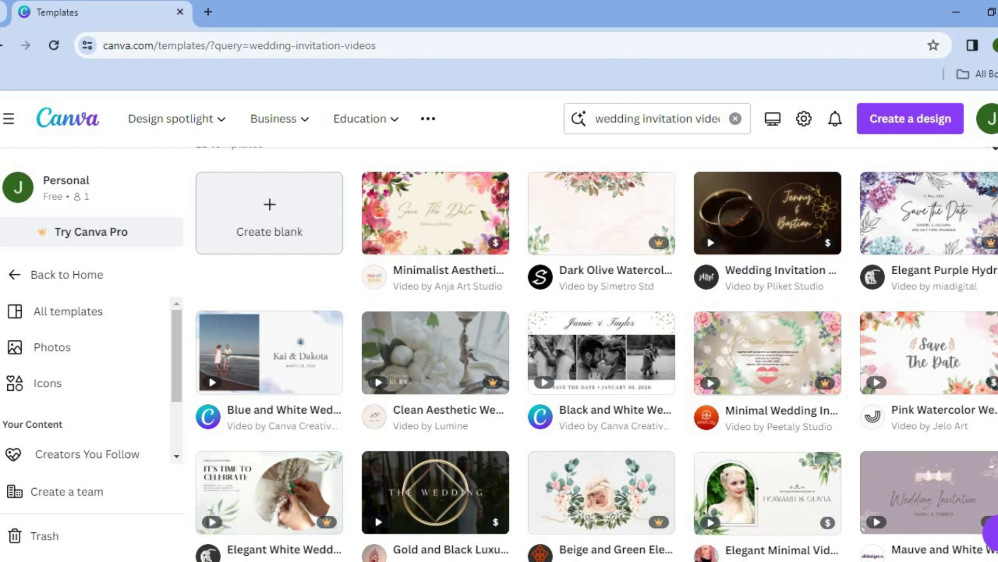
scroll(610, 409, down, 1)
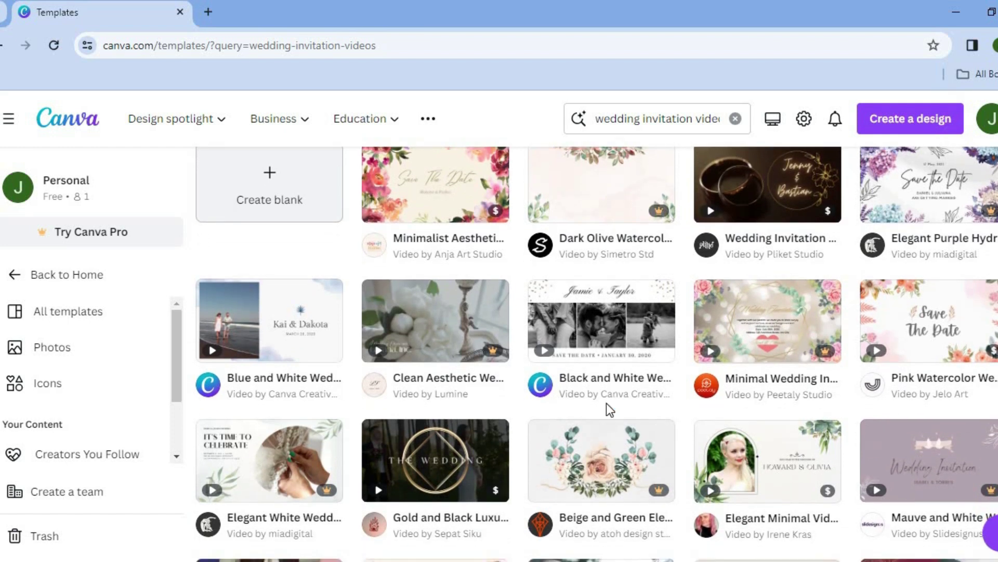
mouse_move(299, 341)
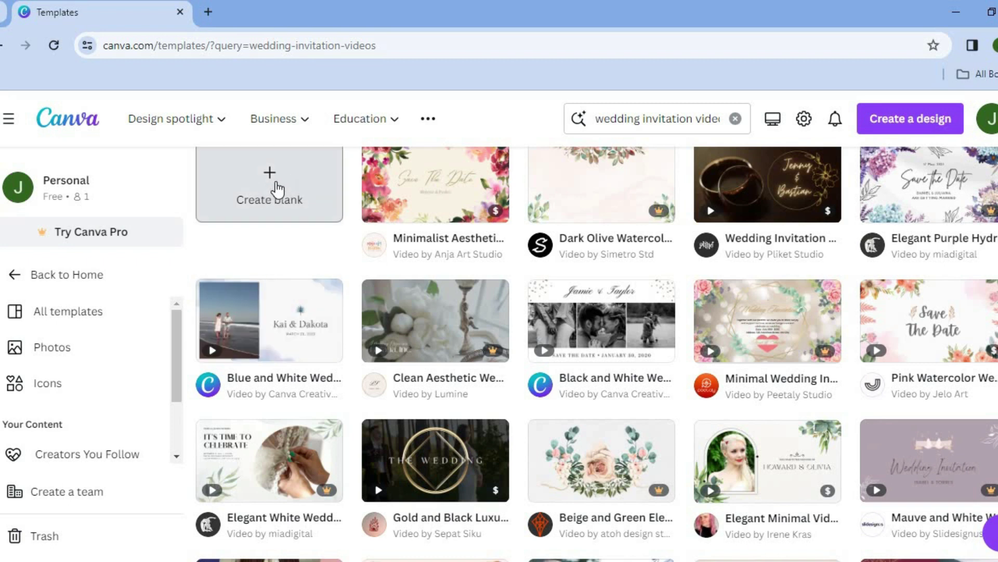
Step: Start a new blank video design from the Create blank card
click(276, 183)
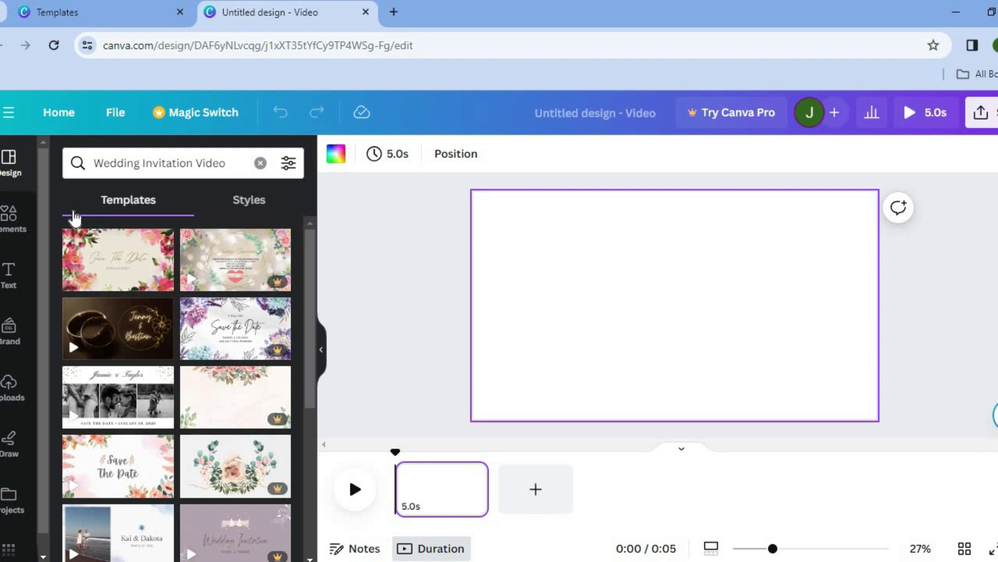
mouse_move(110, 256)
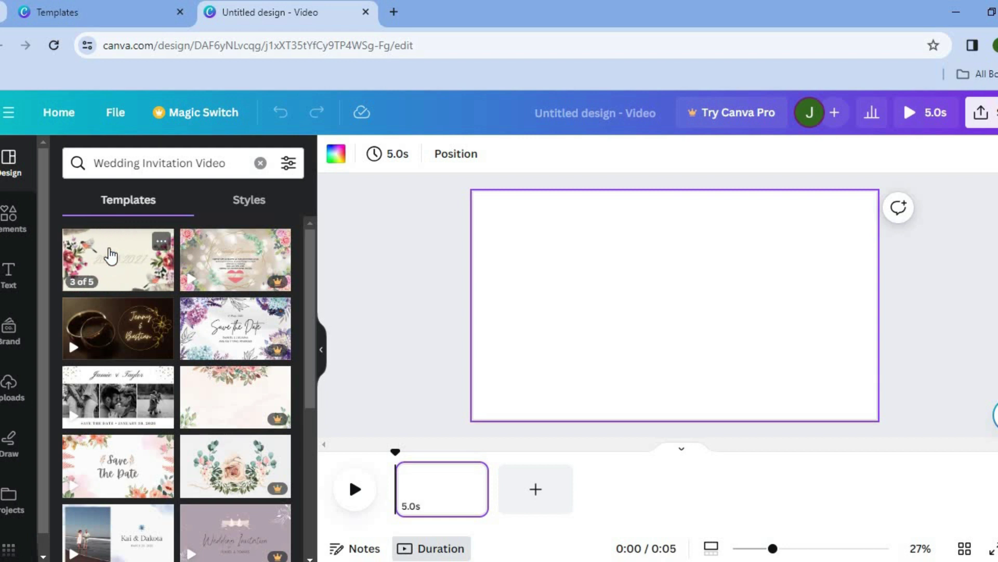
mouse_move(107, 343)
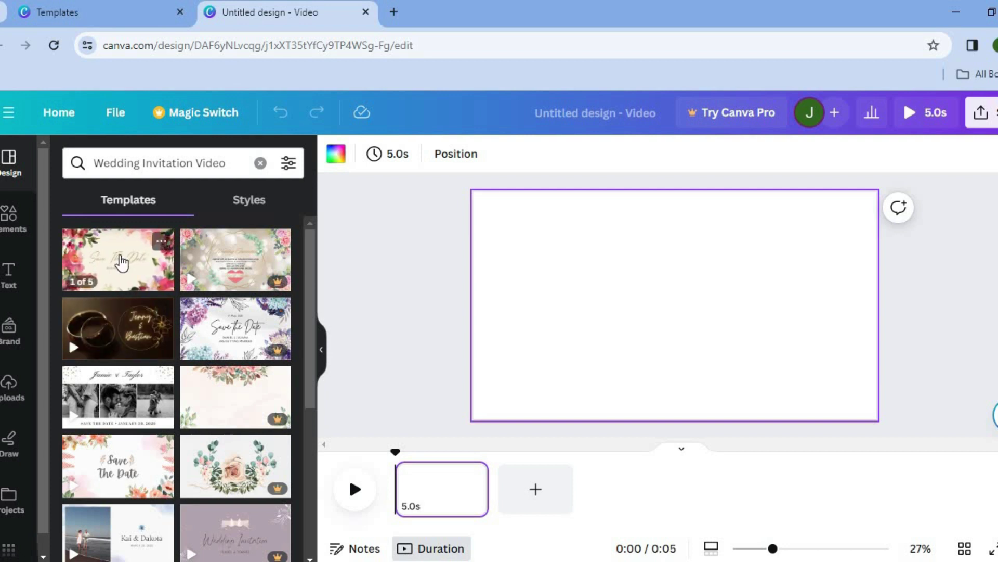
Step: Apply all 5 pages of the Minimalist Aesthetic Floral Nature Wedding Invitation Video template
click(120, 261)
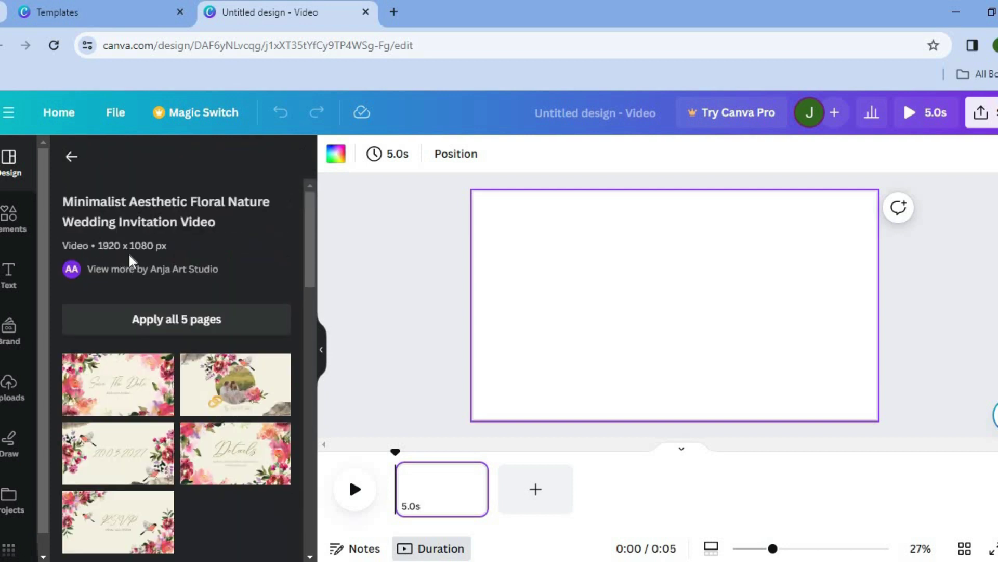
scroll(309, 264, down, 3)
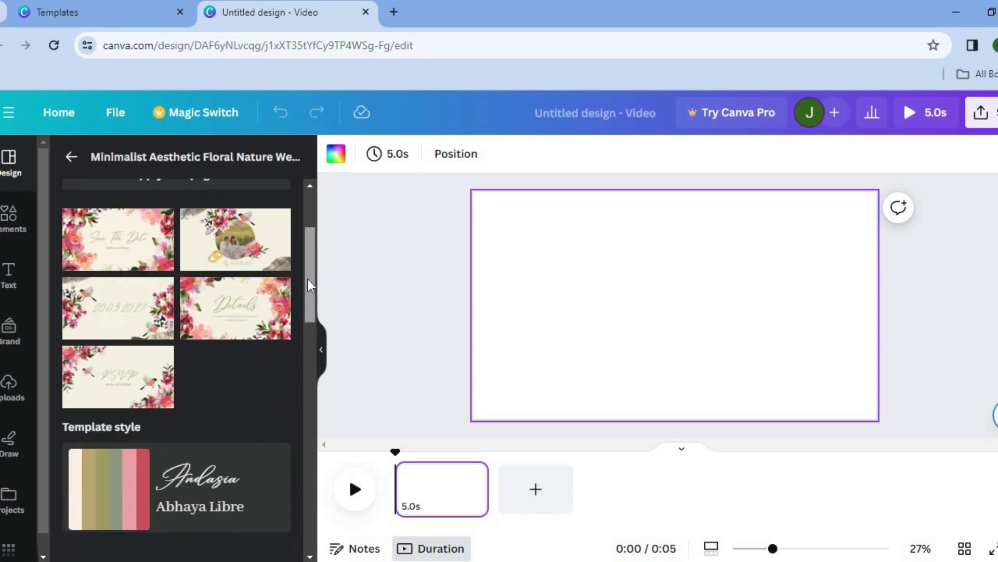
scroll(309, 264, up, 2)
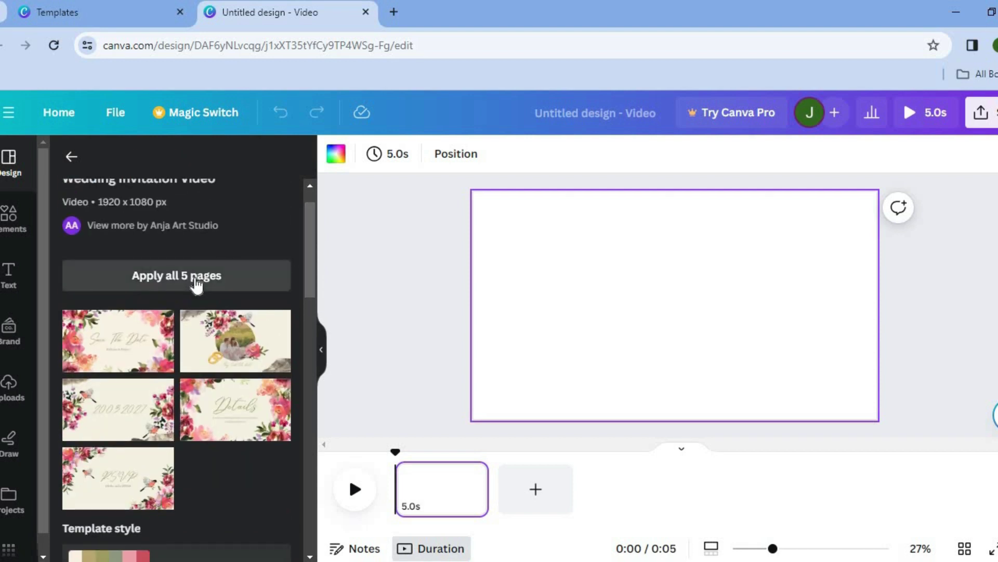
click(195, 278)
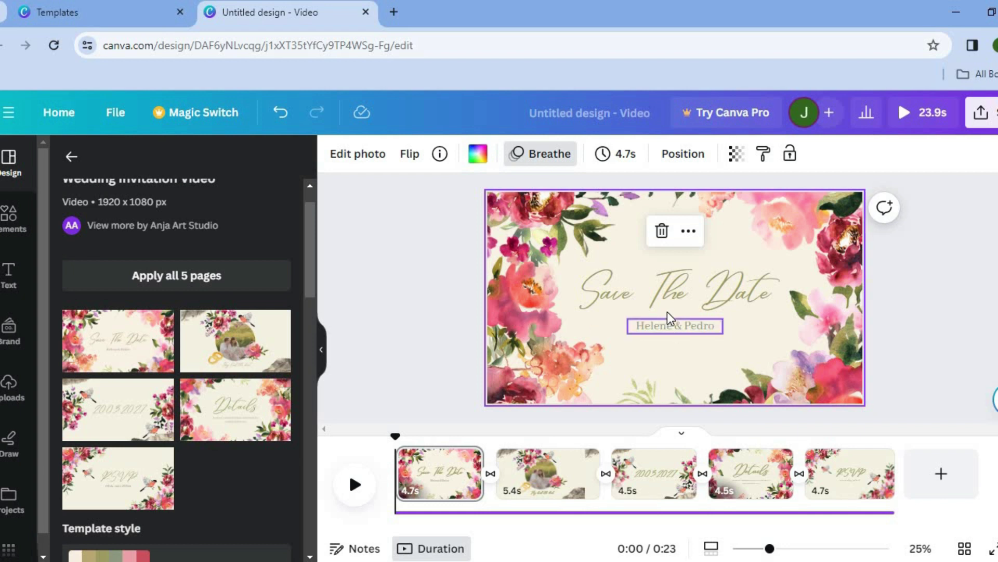
Step: Check the Save The Date heading's font list, then preview the video to 0:04 on page two
click(670, 311)
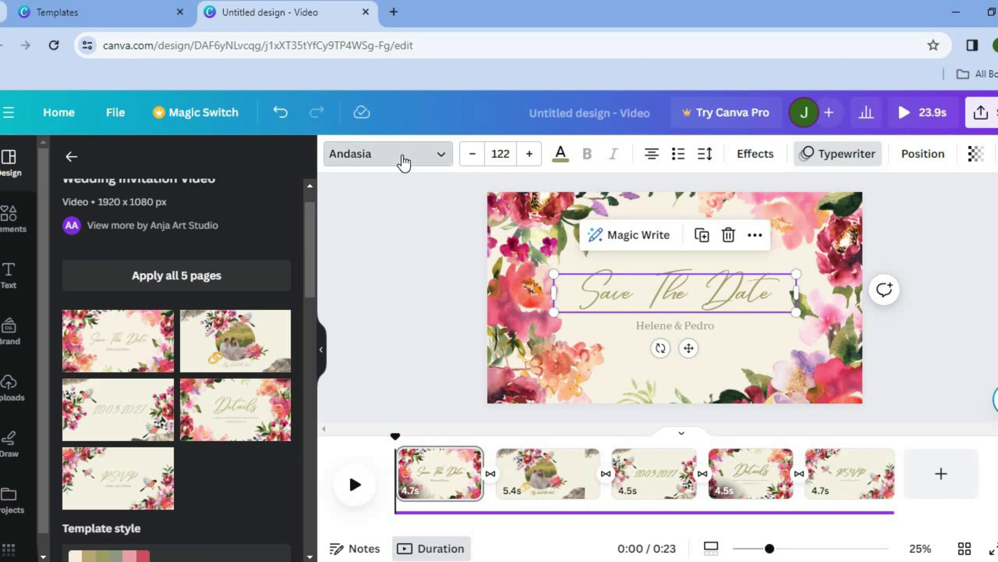
click(404, 161)
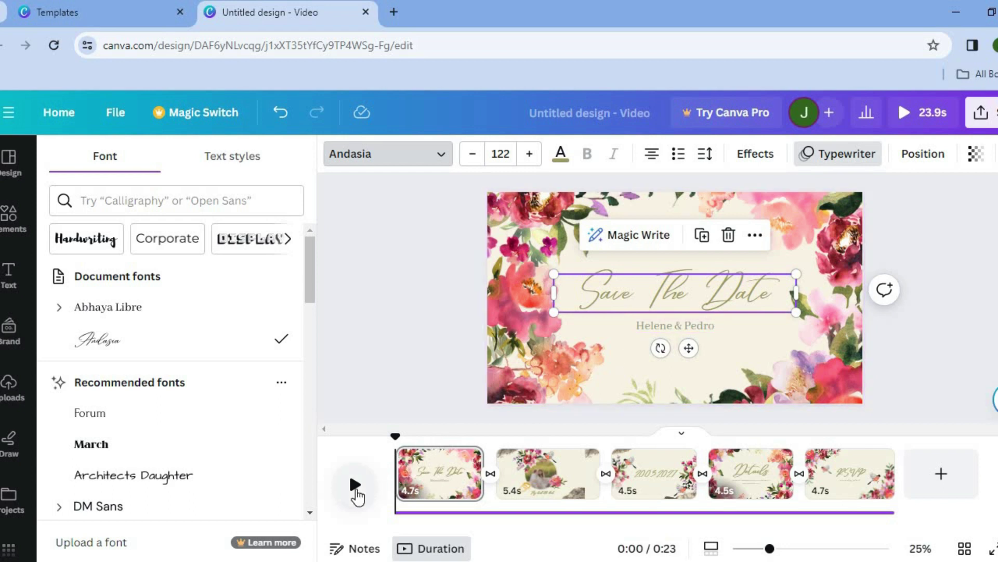
click(356, 489)
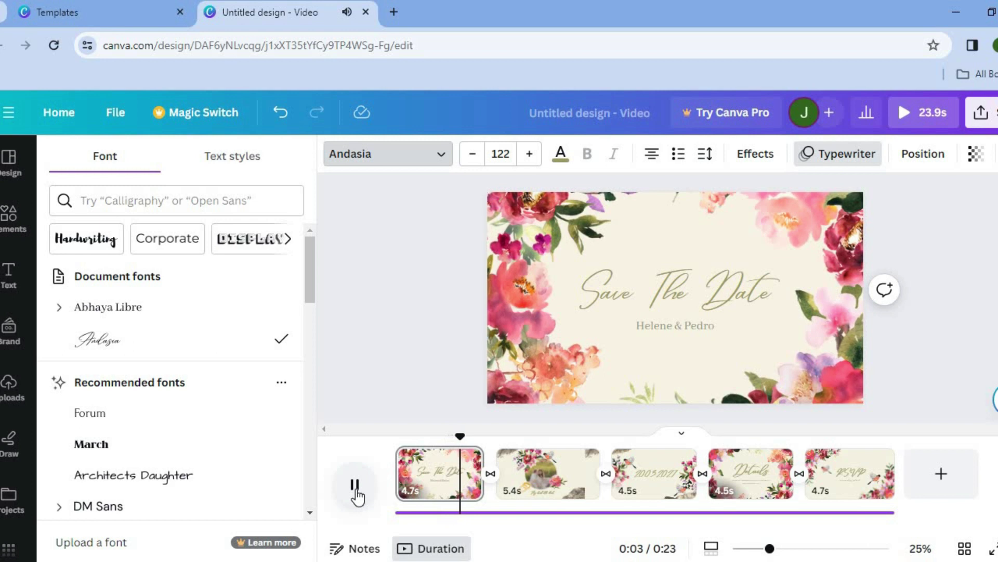
click(497, 463)
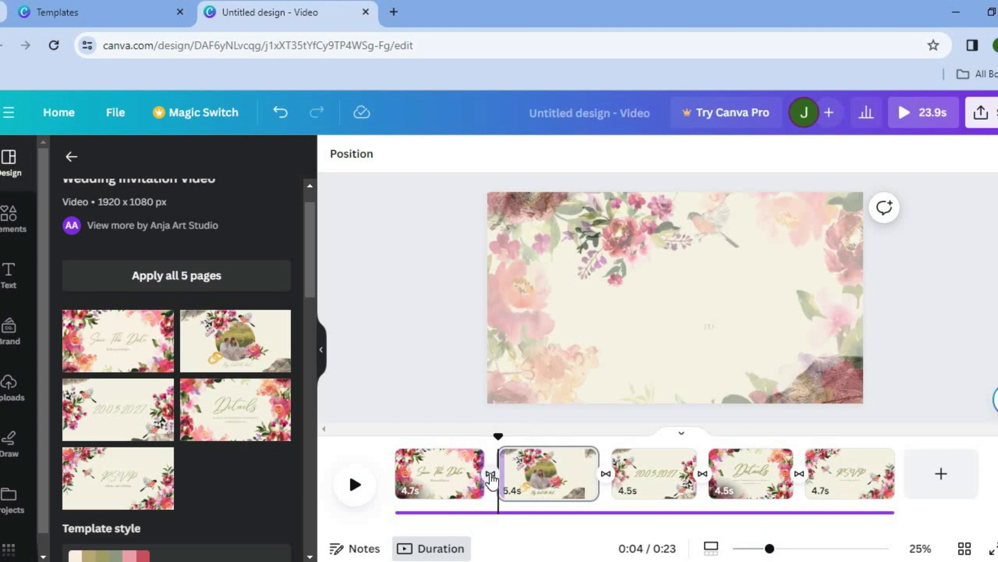
Step: Check the 0.5-second Dissolve transition between the first and second pages
click(490, 475)
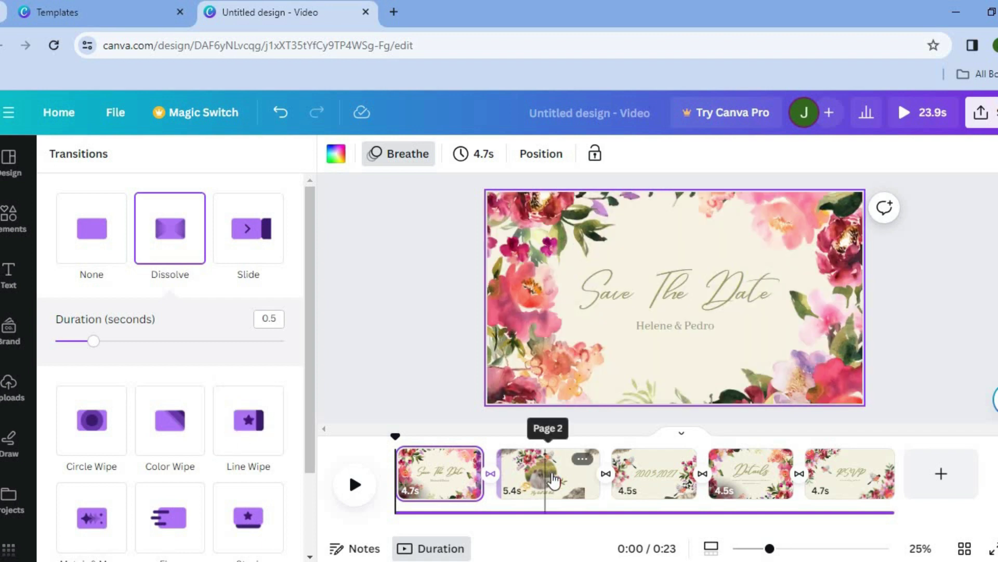
click(553, 476)
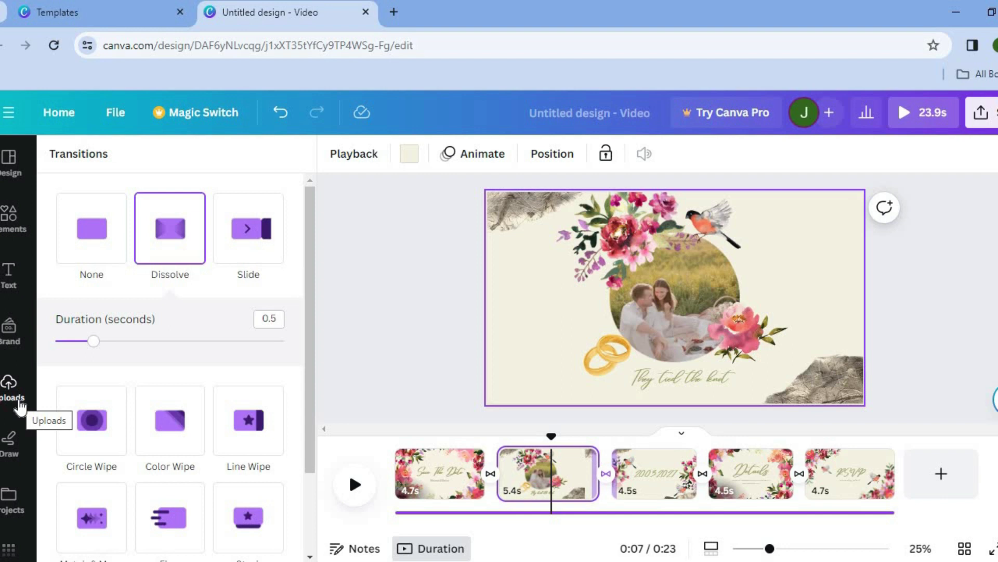
Step: Browse the uploaded-media library and its Upload files option, then switch to Elements
click(20, 401)
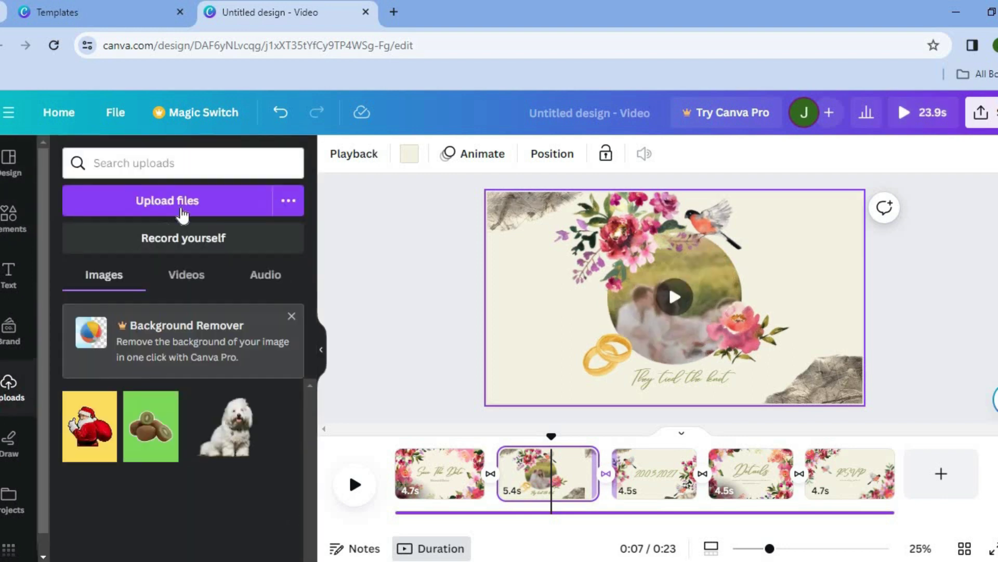
click(186, 208)
click(22, 232)
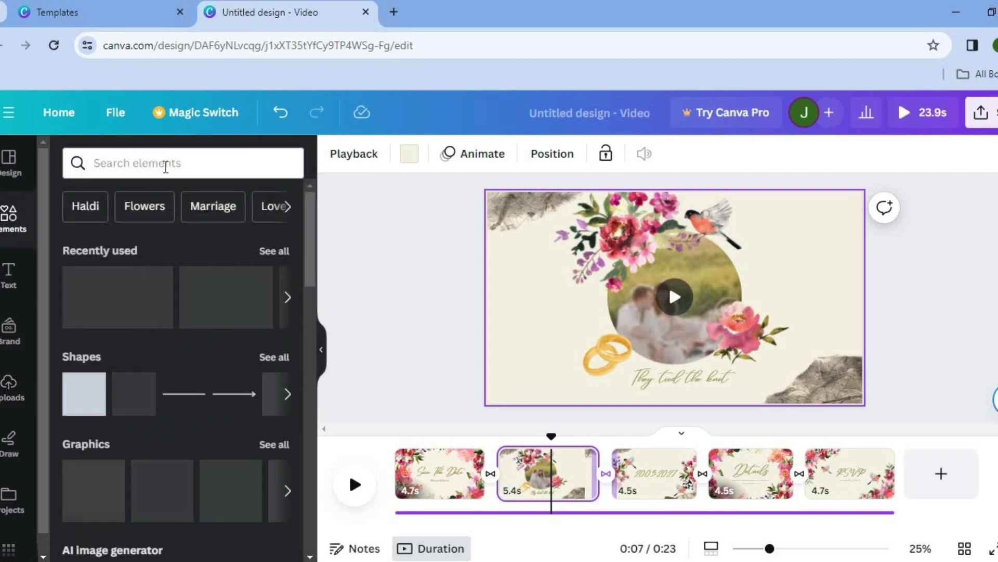
Step: Fill page 2's circular frame with the 13-second couple clip from the COUPLE video results
click(165, 165)
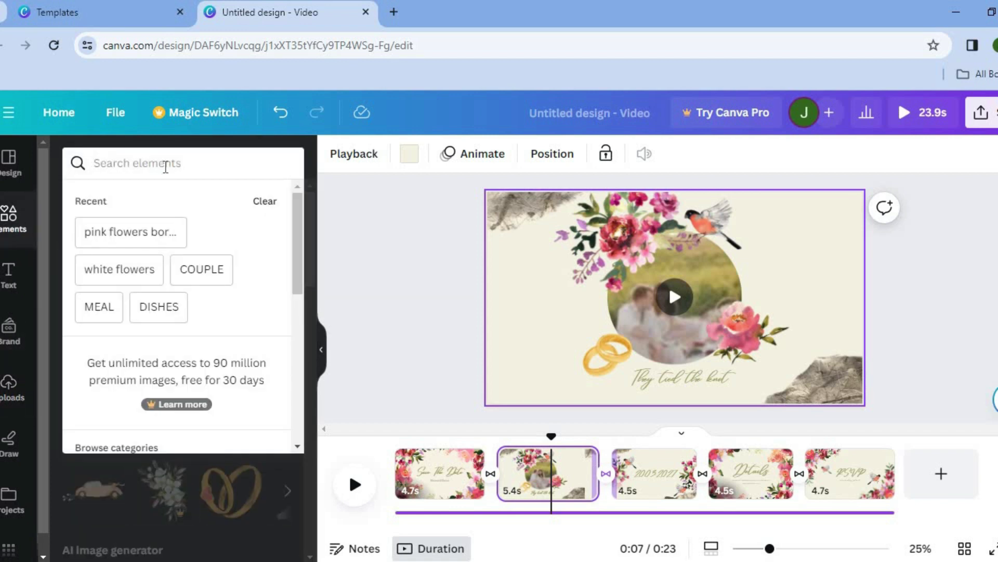
click(216, 276)
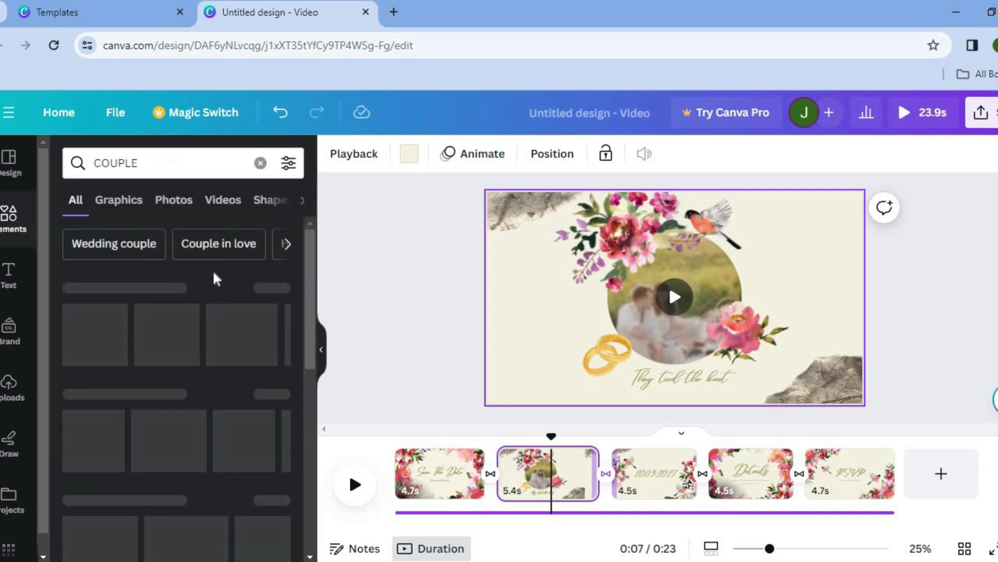
click(222, 203)
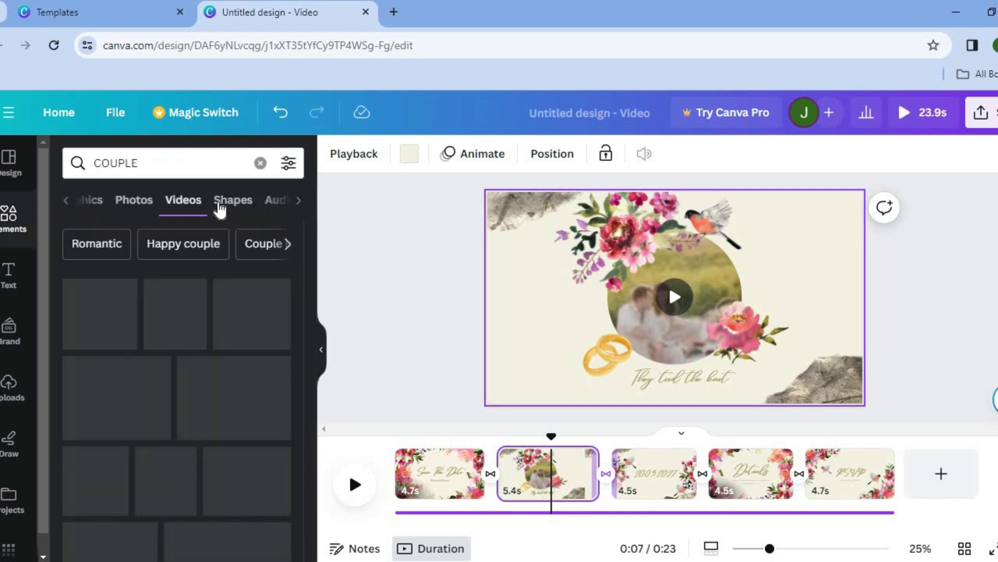
drag(315, 278, 317, 385)
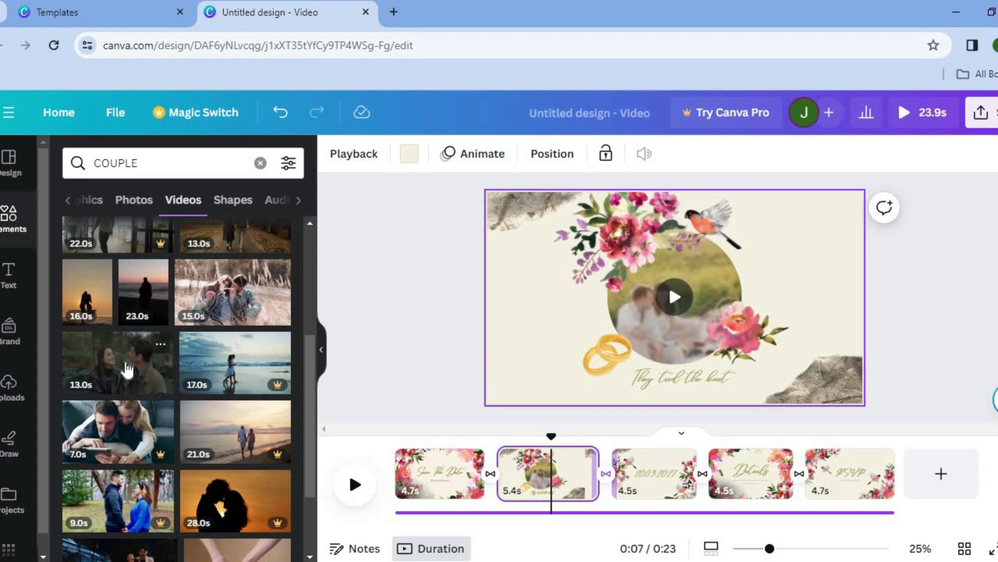
drag(126, 369, 719, 283)
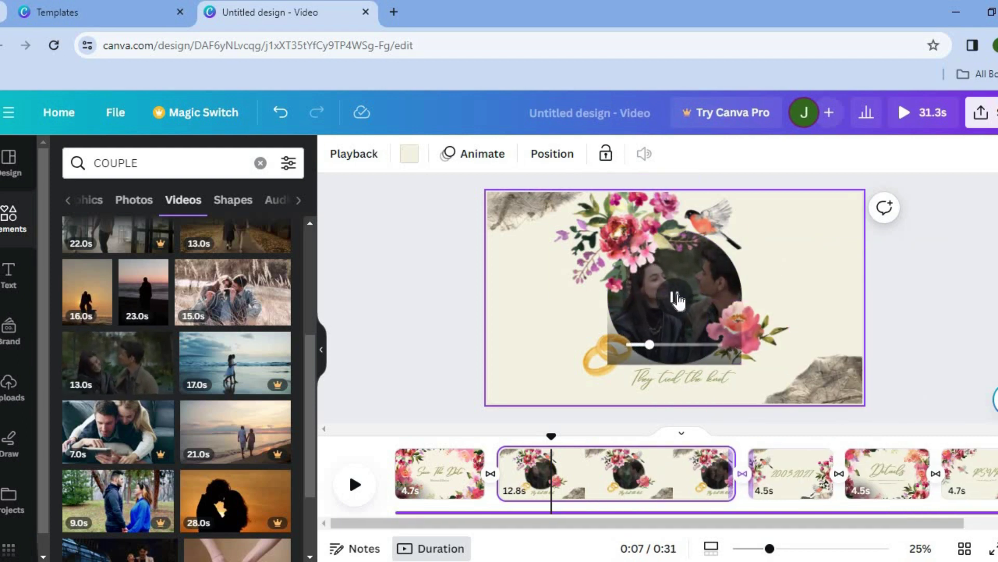
click(678, 300)
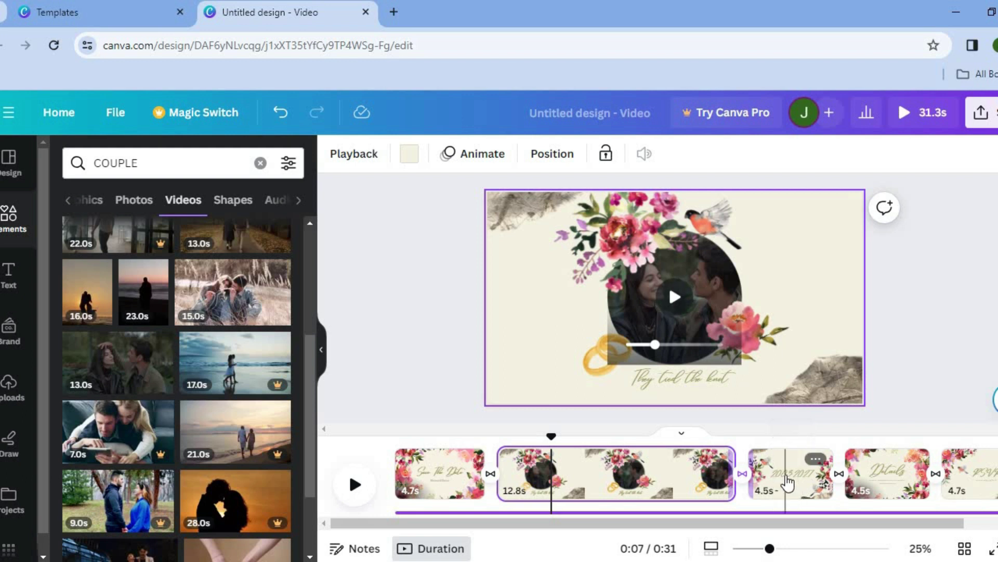
Step: Review the date, Details and RSVP pages, then rewind to 0:00 on the first page
click(788, 482)
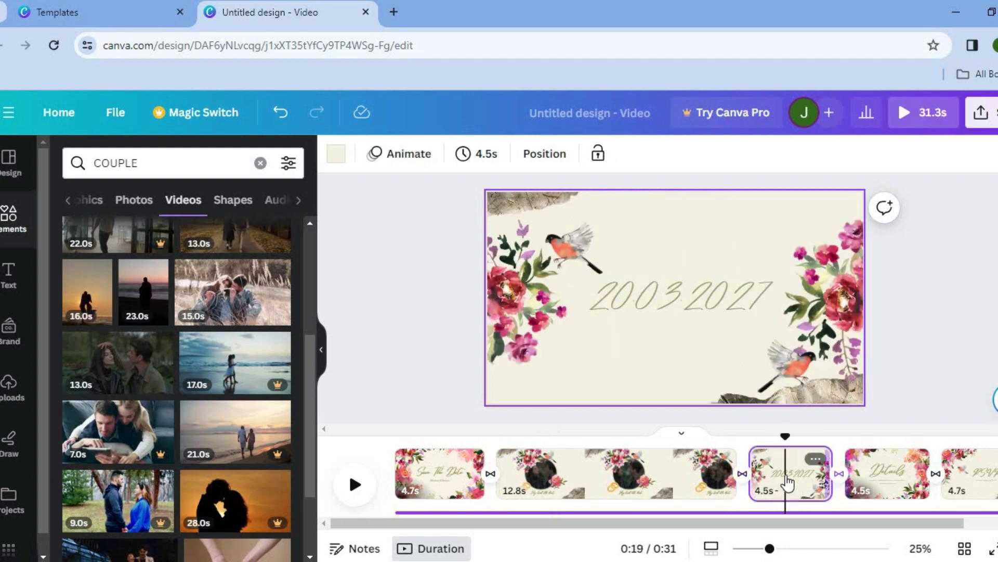
double_click(669, 289)
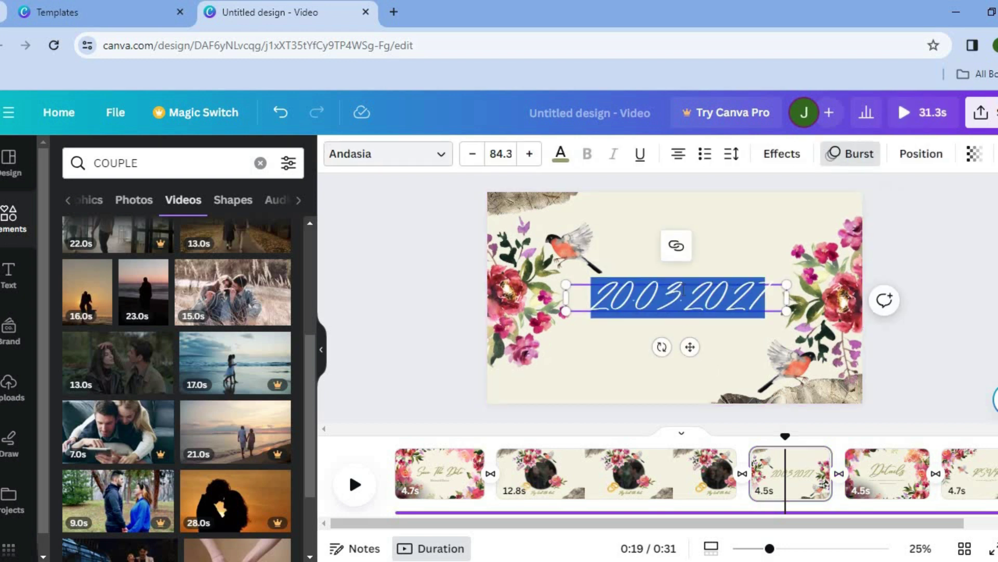
click(683, 290)
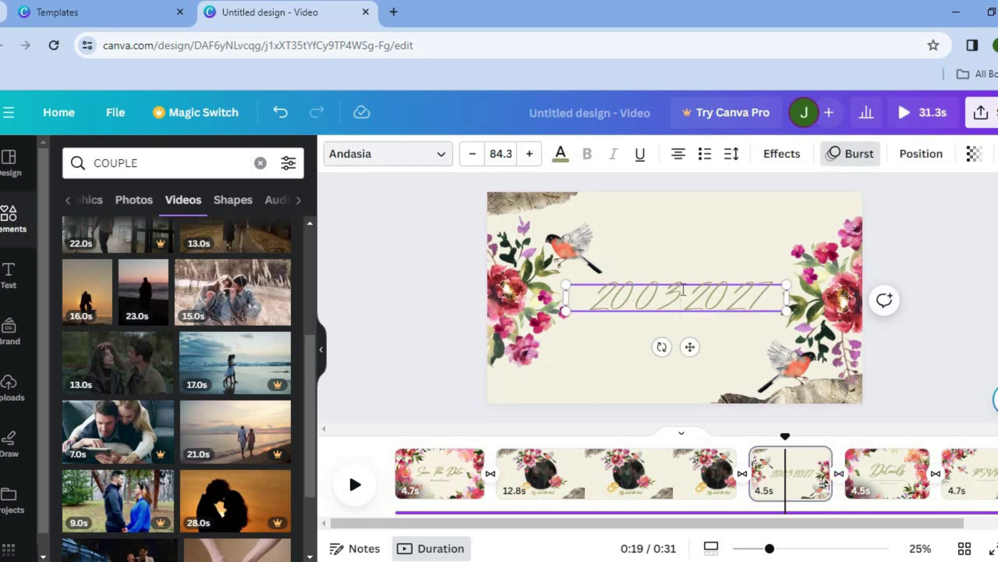
click(891, 476)
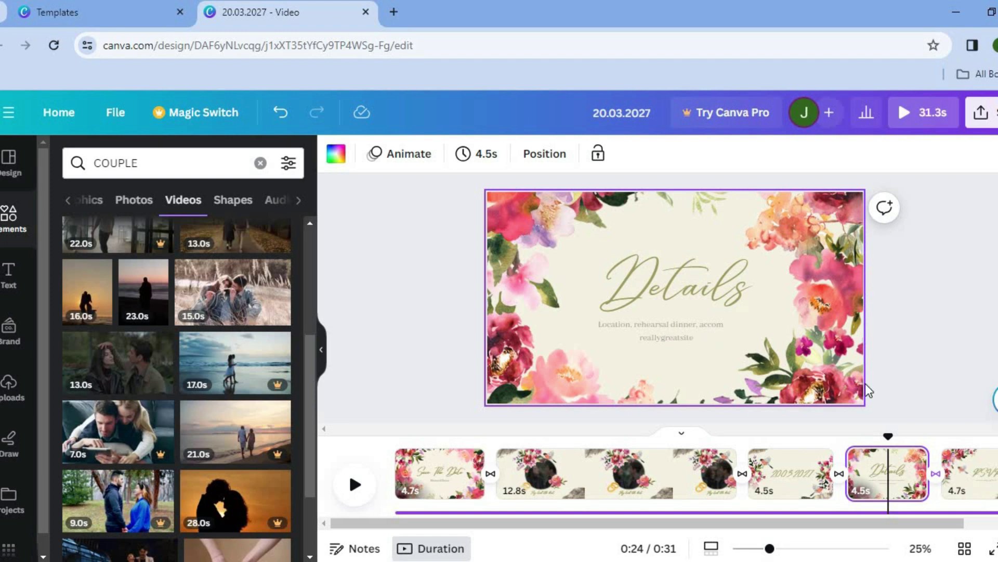
click(977, 482)
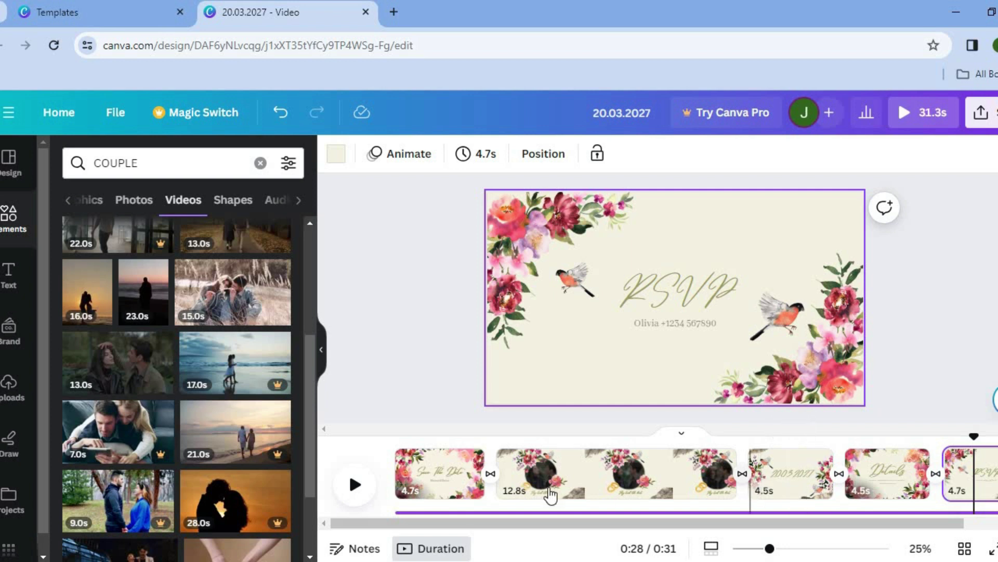
click(402, 442)
drag(400, 440, 396, 441)
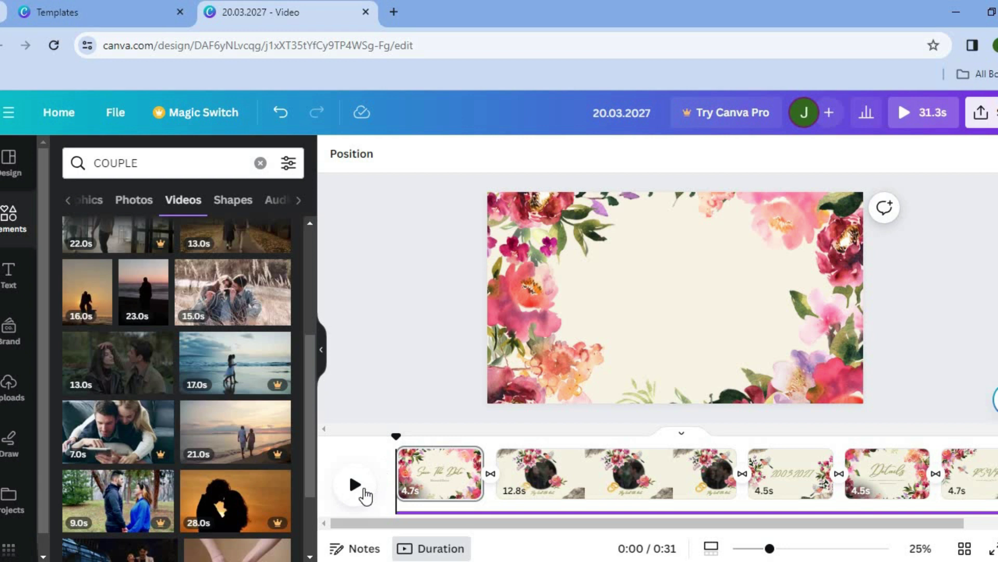
click(355, 485)
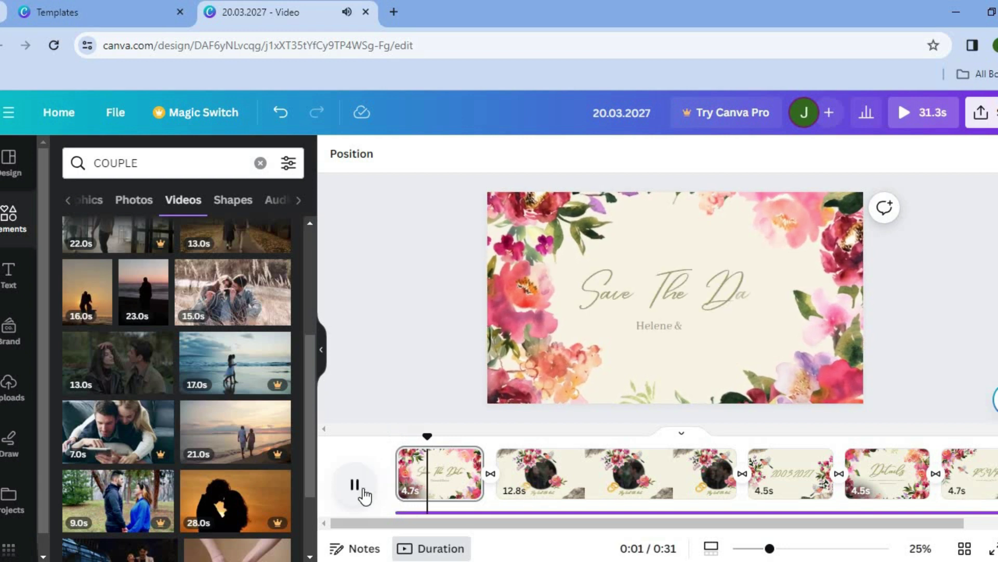
click(363, 492)
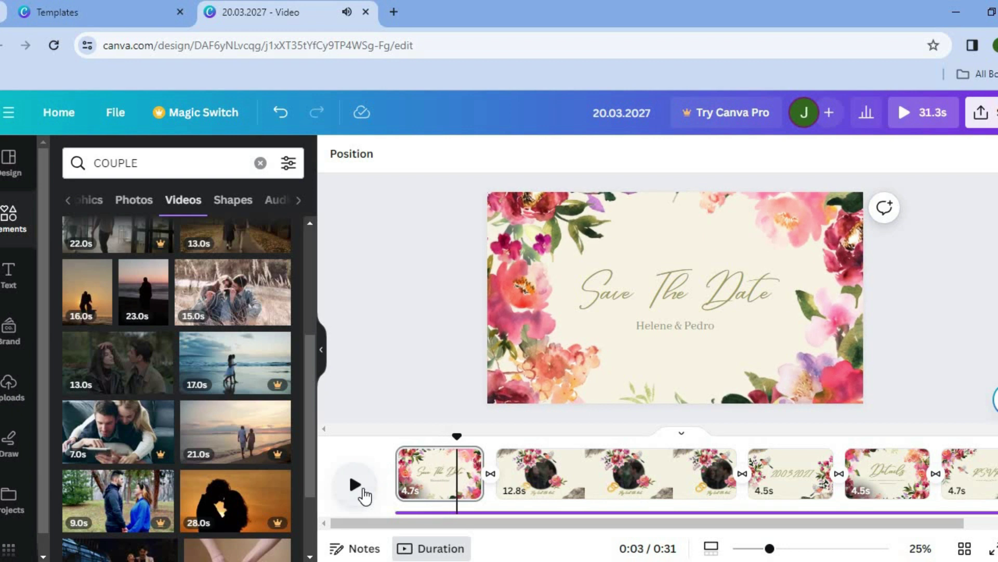
click(982, 115)
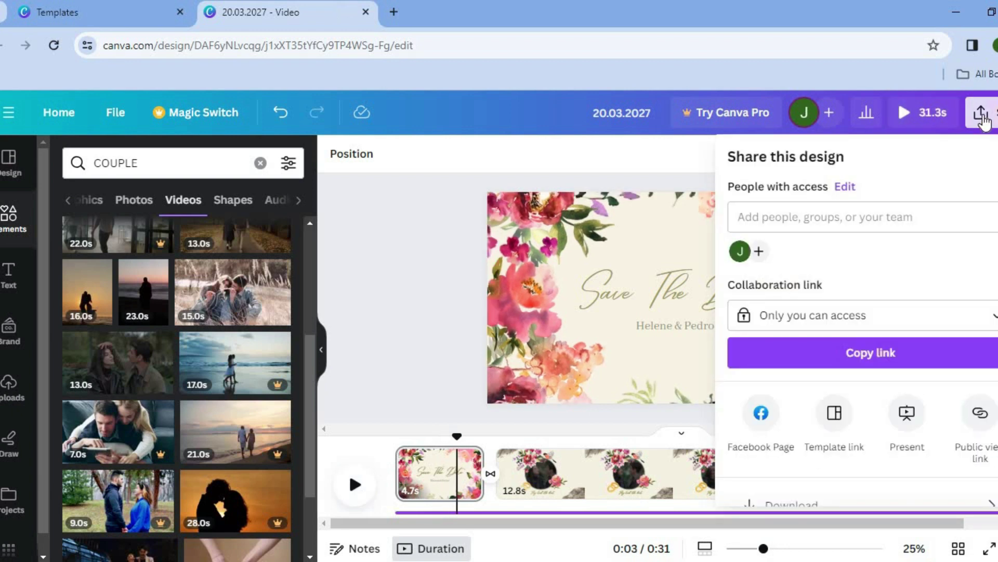
scroll(863, 323, down, 3)
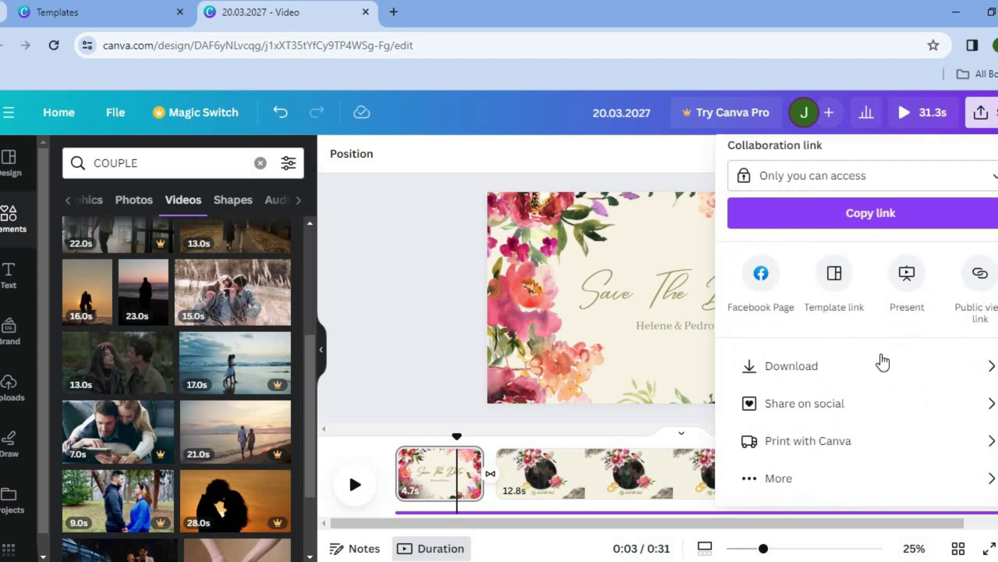
click(459, 389)
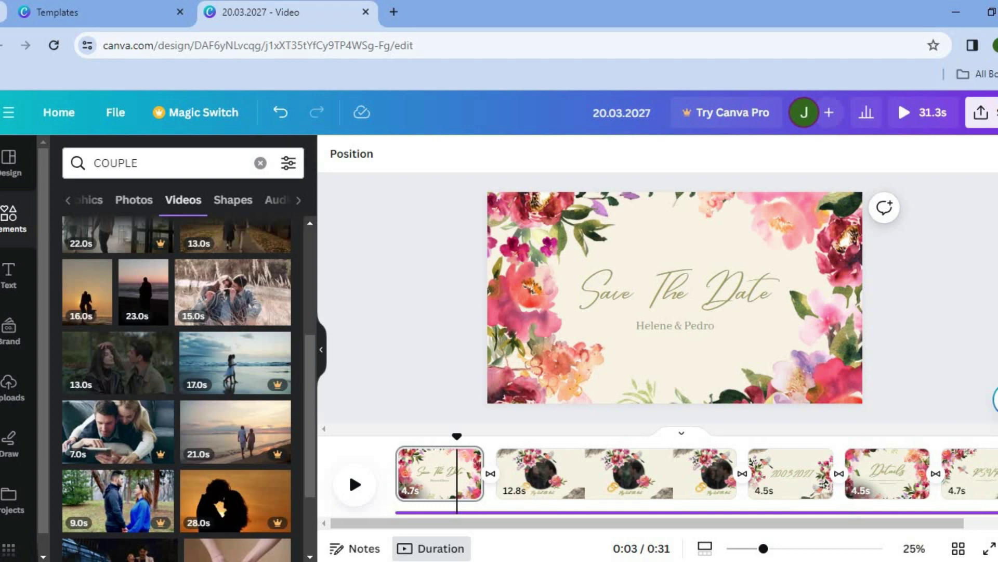
Step: Delete the 31.3-second background music track from the timeline
click(951, 514)
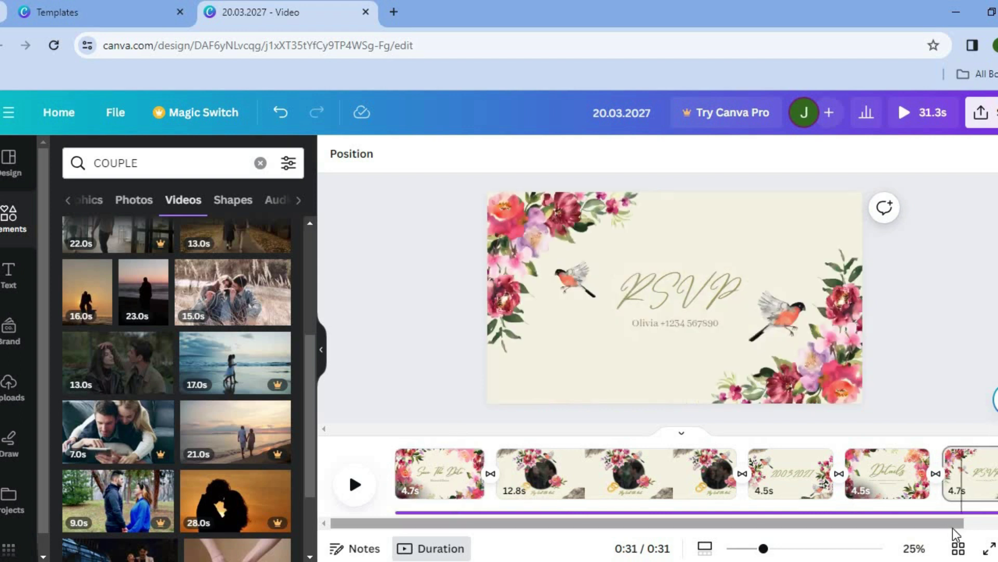
click(943, 514)
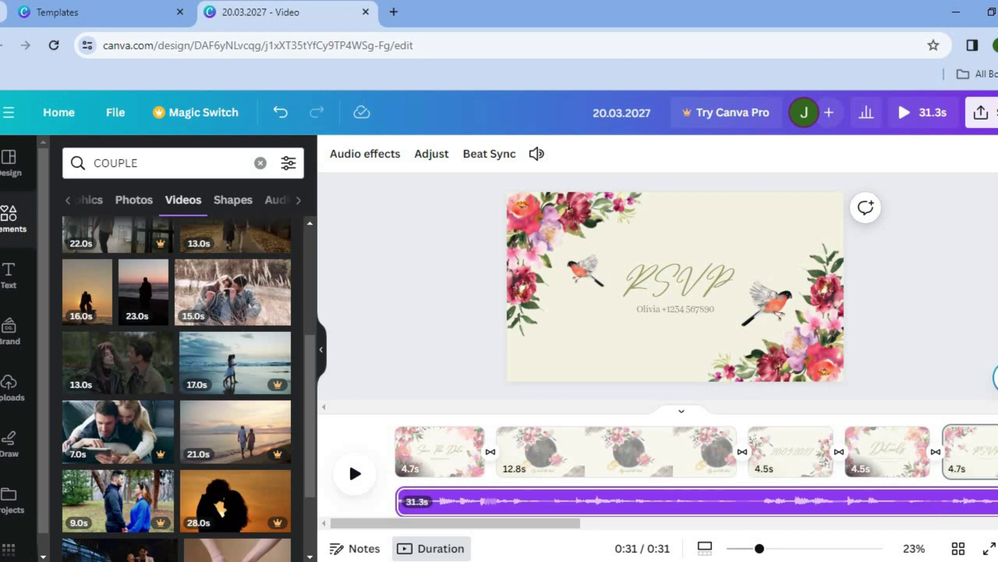
right_click(988, 501)
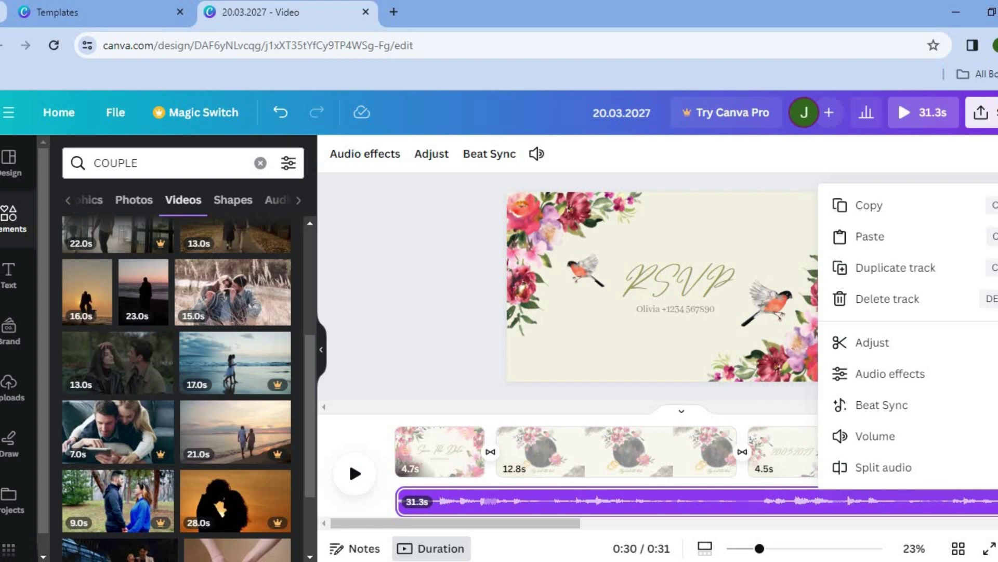
click(906, 310)
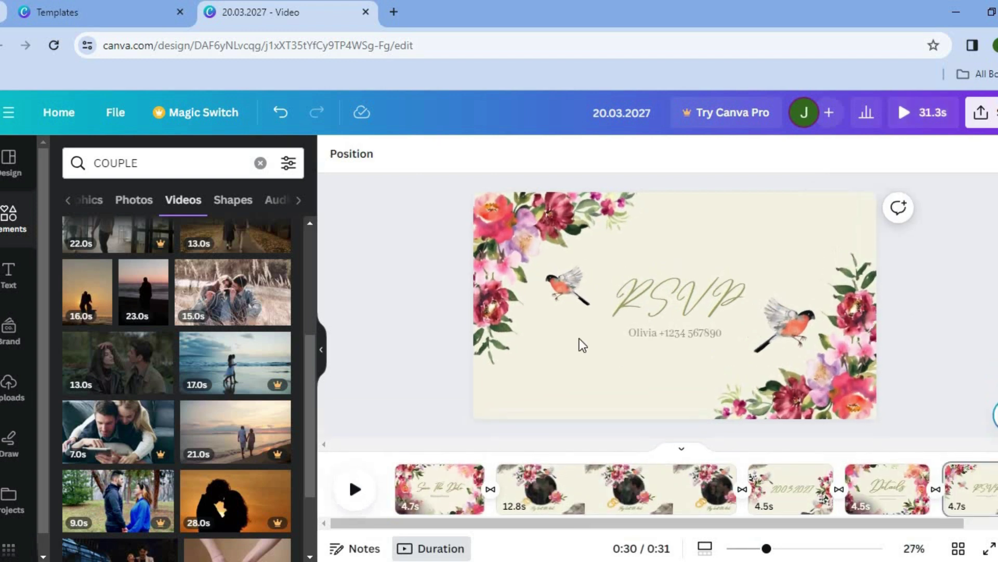
Step: Browse uploads and the COUPLE audio tracks, then clear the COUPLE element search
click(13, 386)
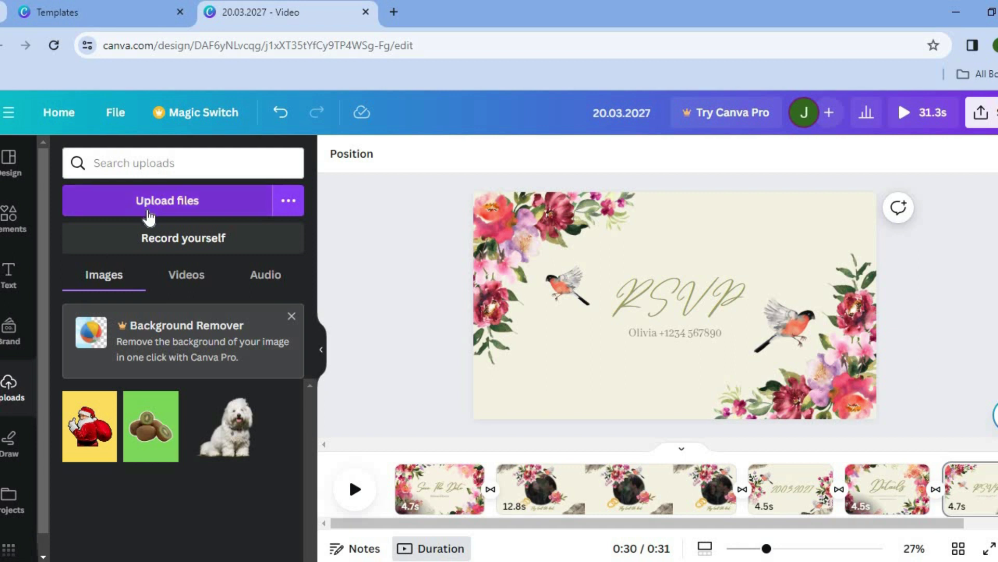
click(20, 230)
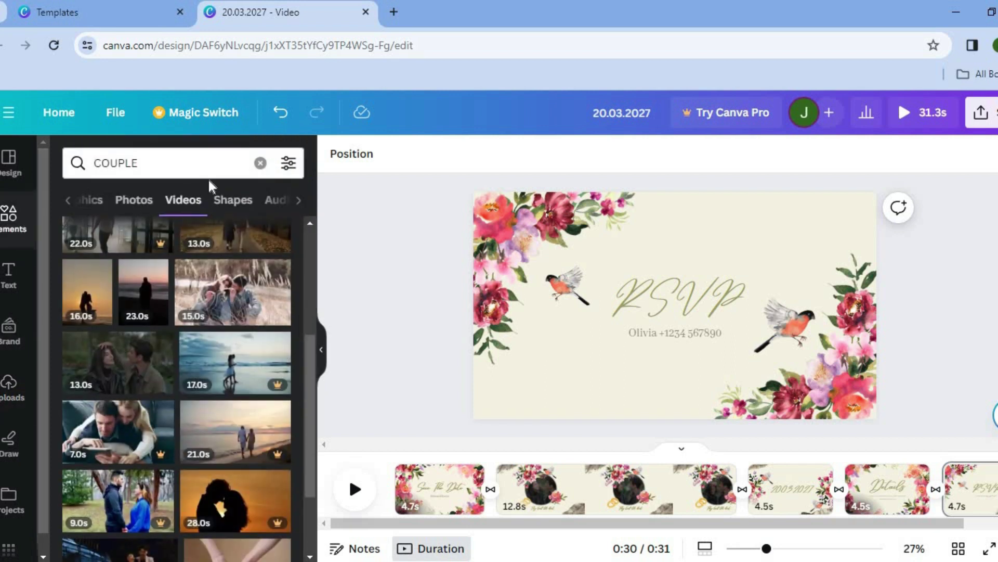
click(280, 200)
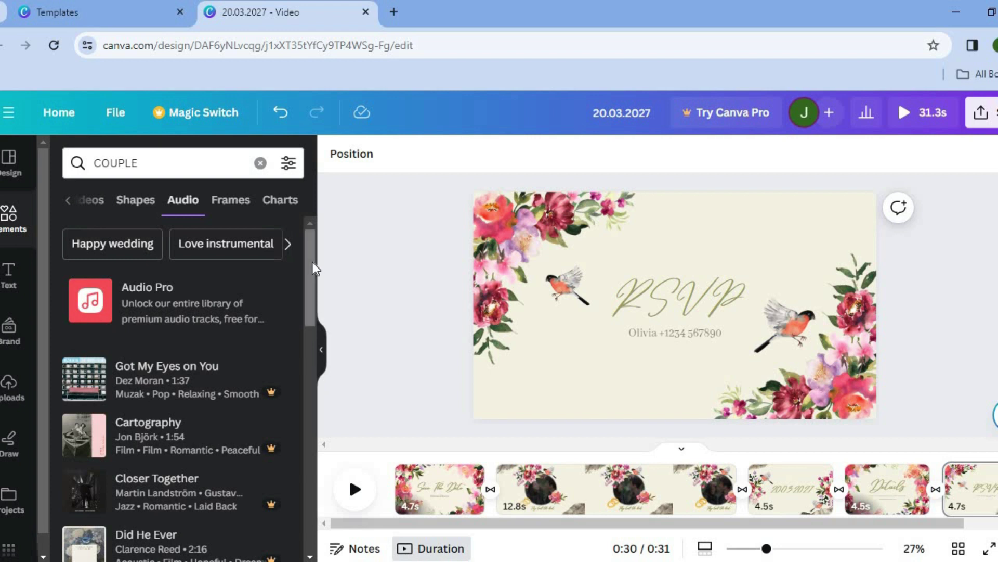
scroll(313, 282, down, 3)
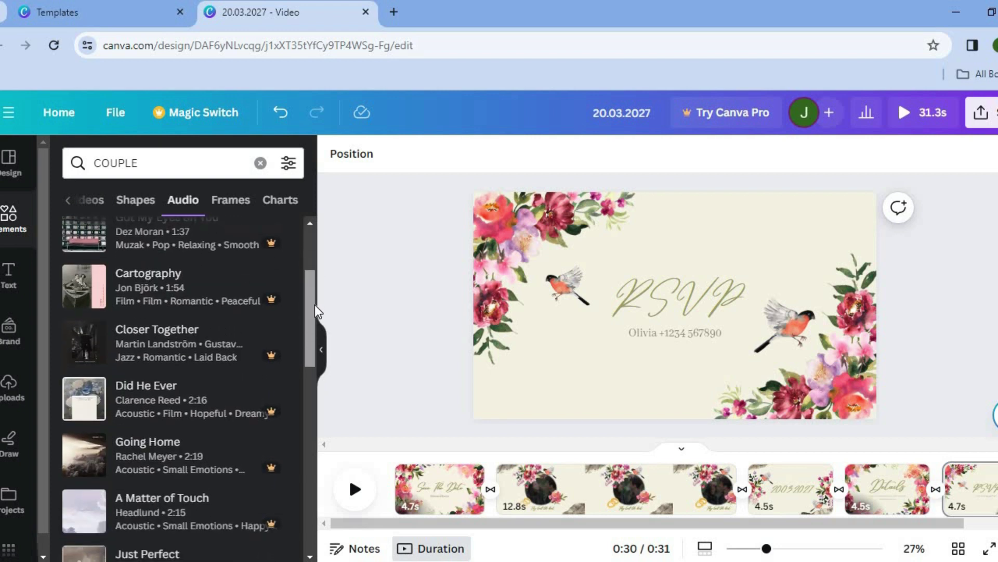
scroll(316, 407, down, 5)
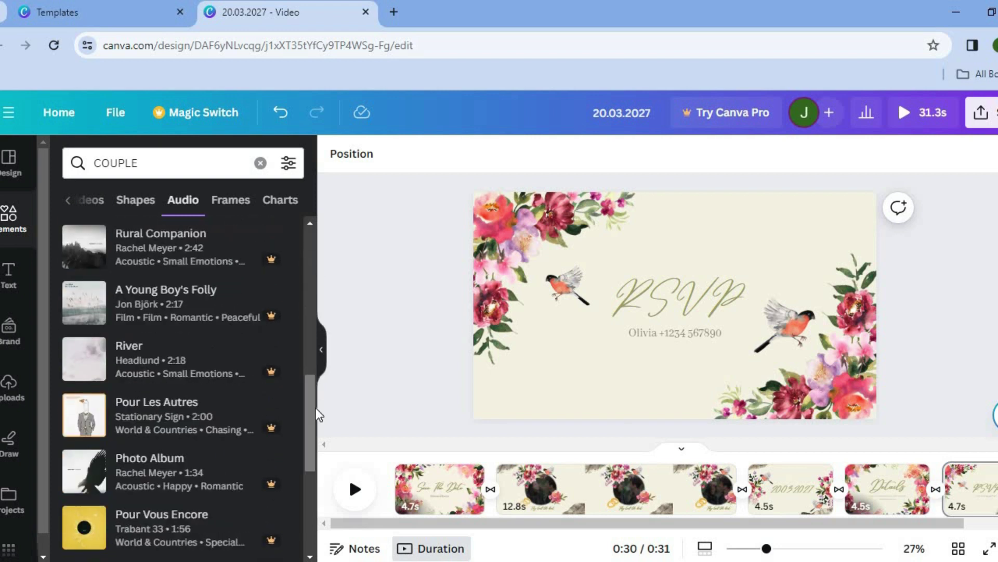
scroll(313, 432, down, 6)
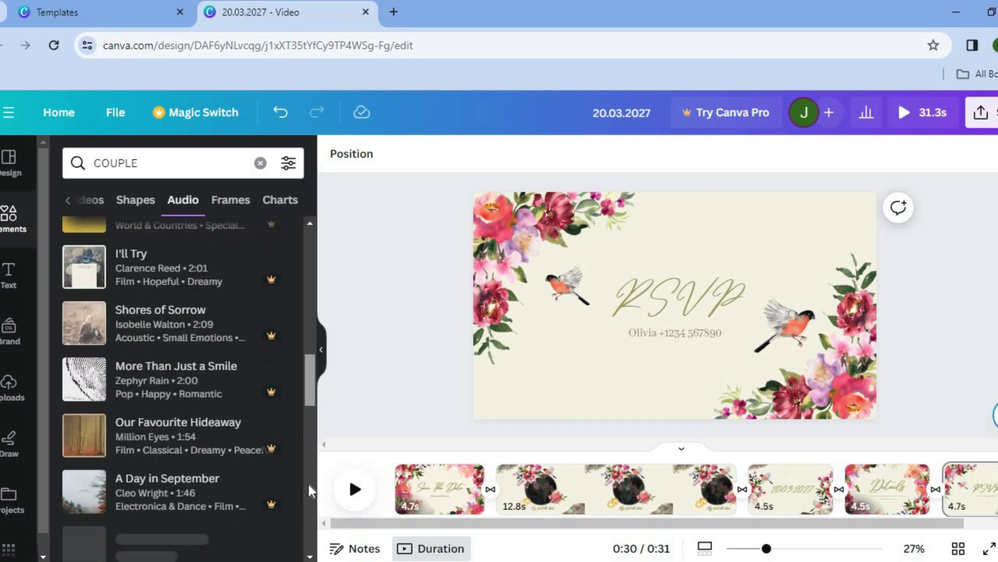
drag(306, 361, 313, 486)
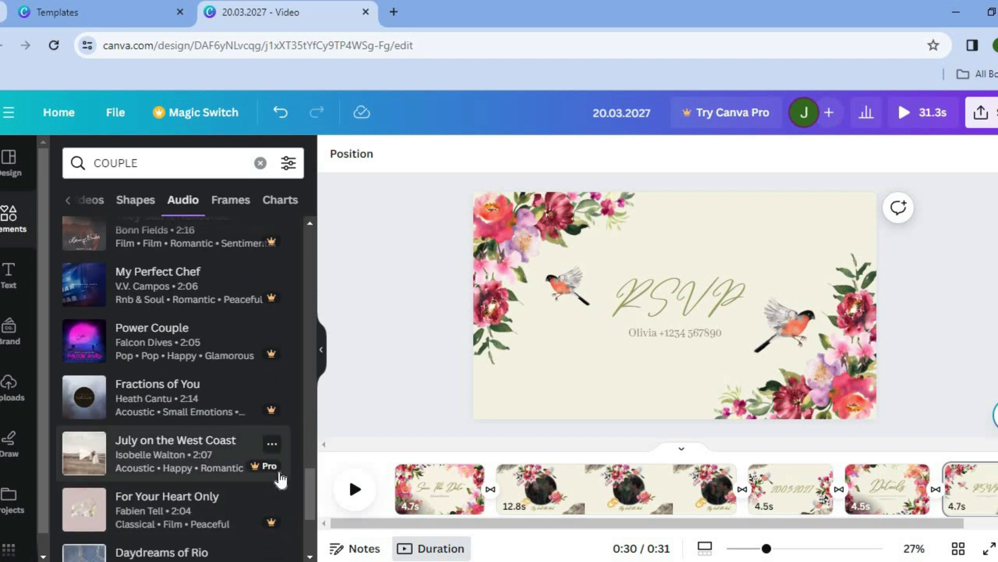
click(259, 163)
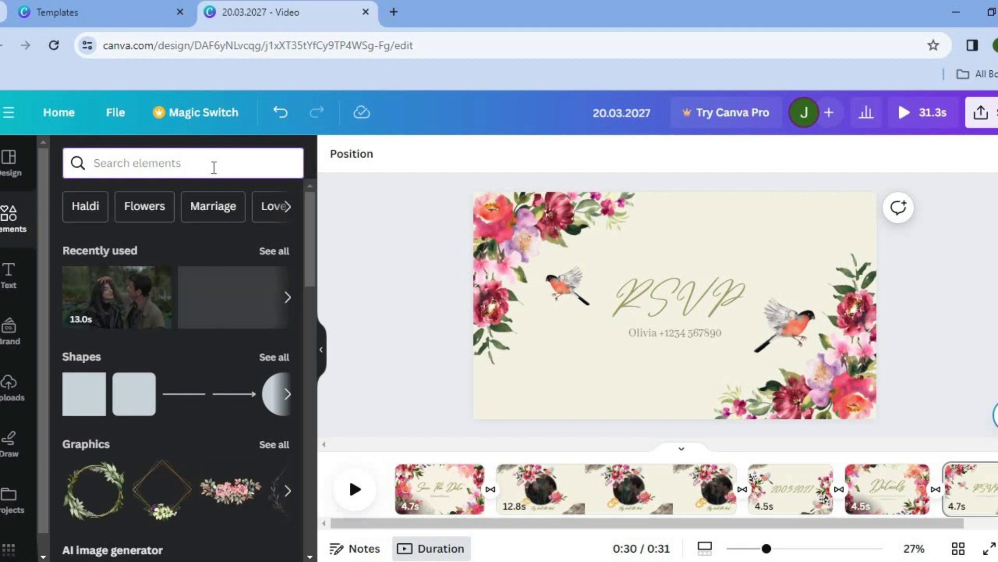
Step: Search Elements for 'wedding' and filter the results to audio tracks
text(wedd)
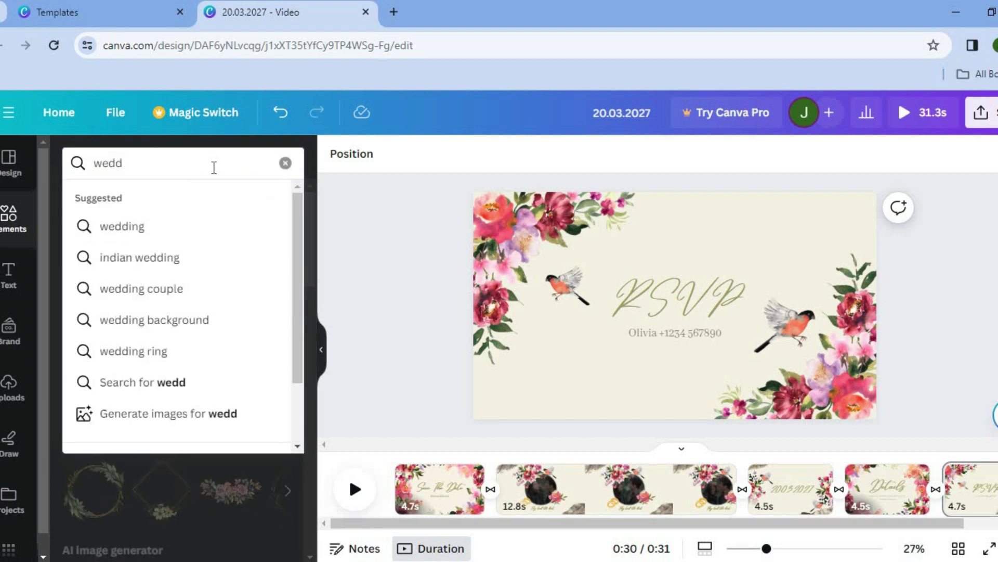
text(ing)
key(Return)
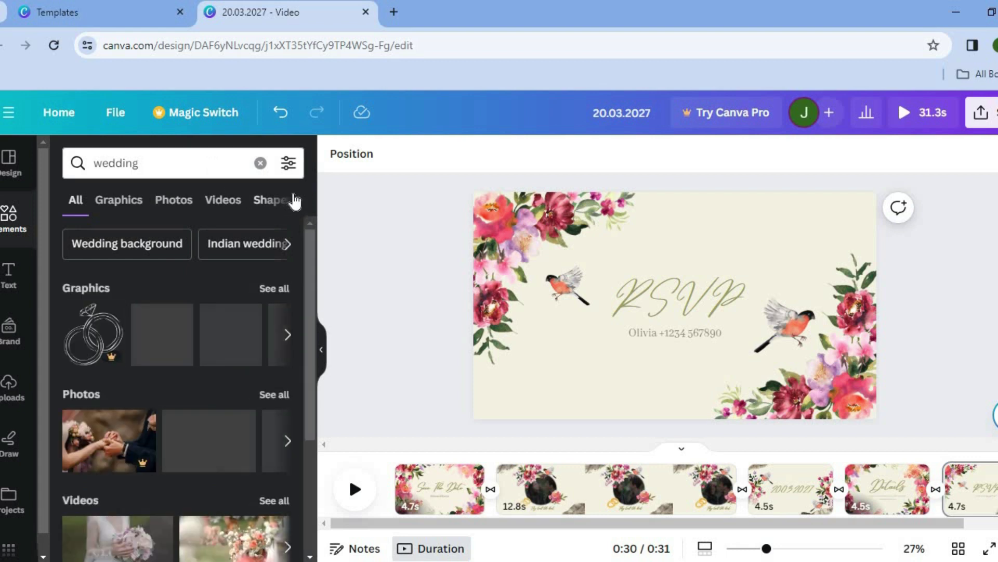
click(296, 200)
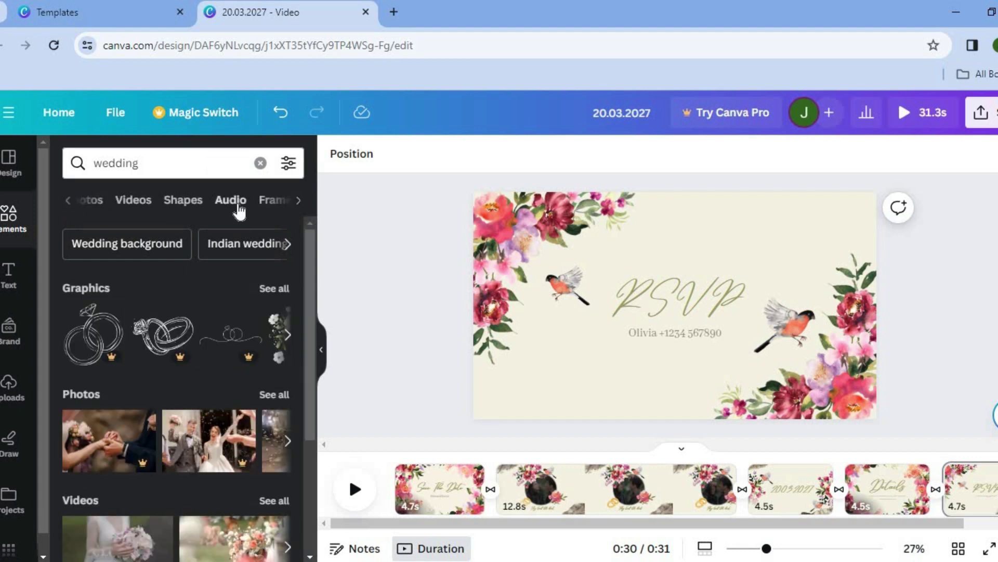
click(239, 205)
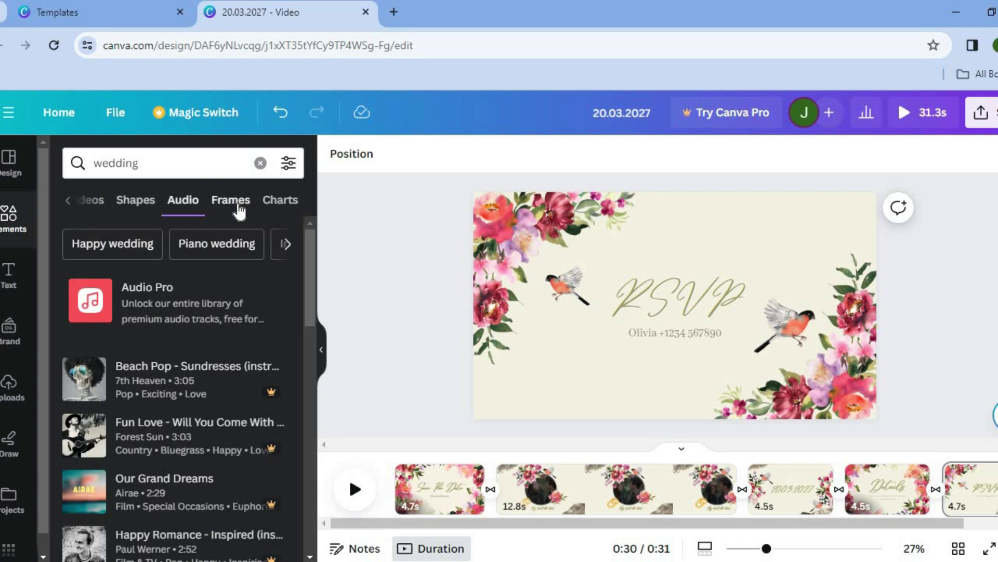
scroll(312, 301, down, 5)
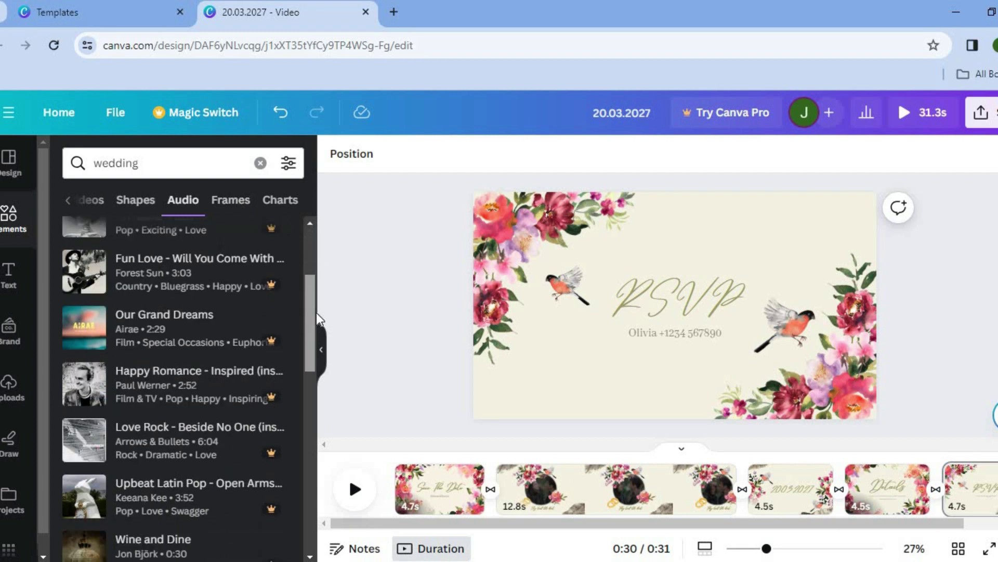
scroll(312, 364, down, 4)
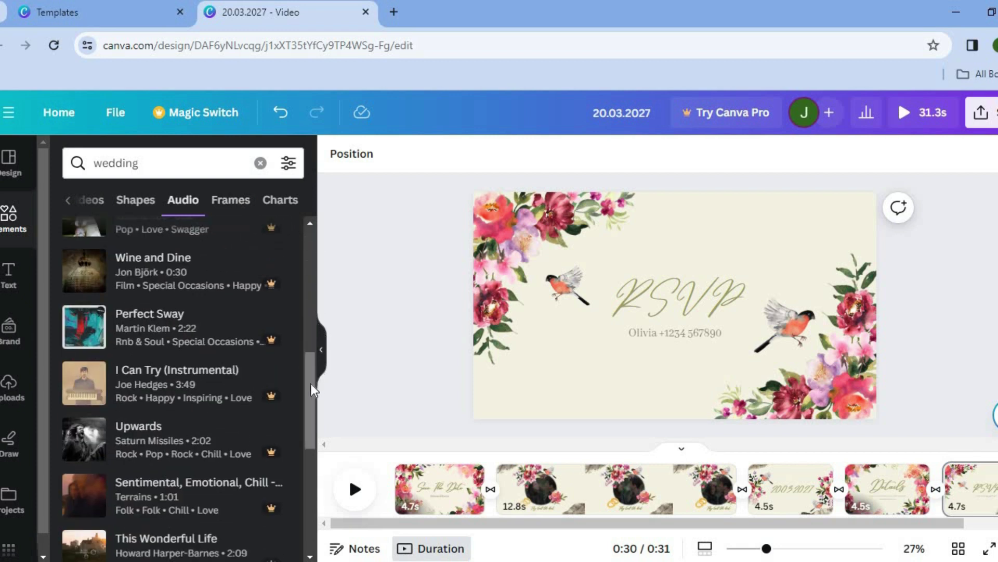
Step: Rewind the playhead to 0:00 and add 'Slow Romantic Music' beneath the pages
drag(308, 384, 307, 457)
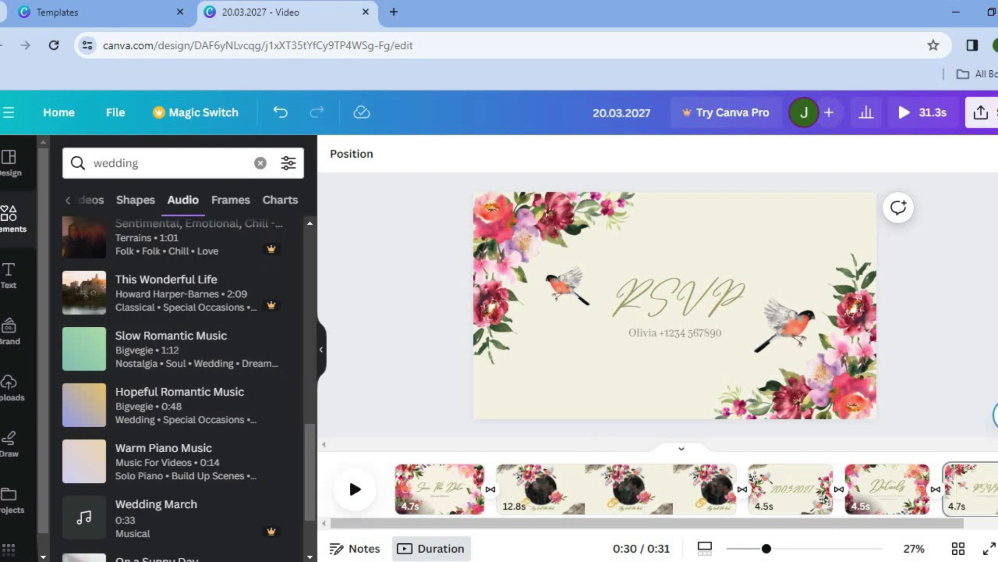
drag(993, 470, 335, 466)
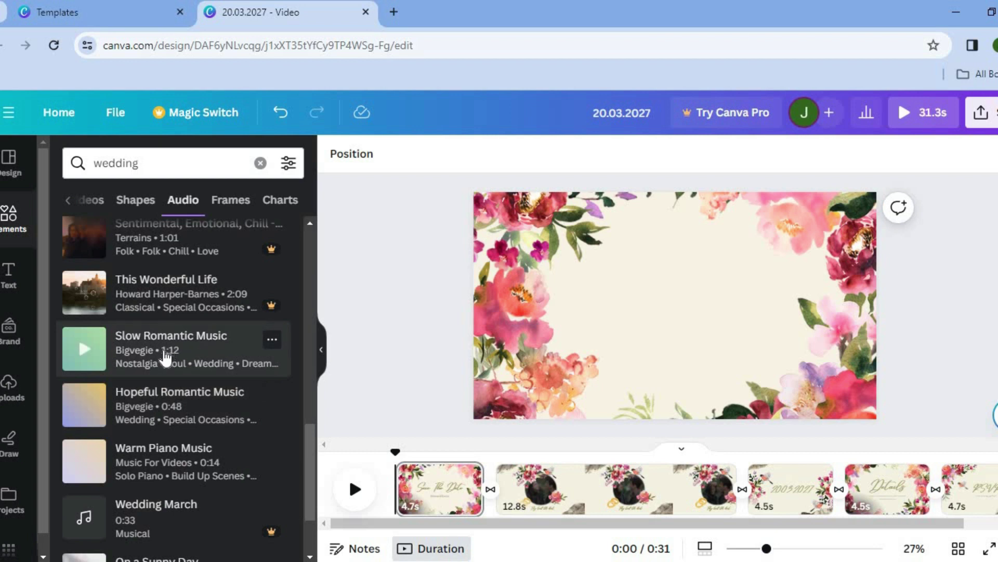
drag(166, 358, 383, 494)
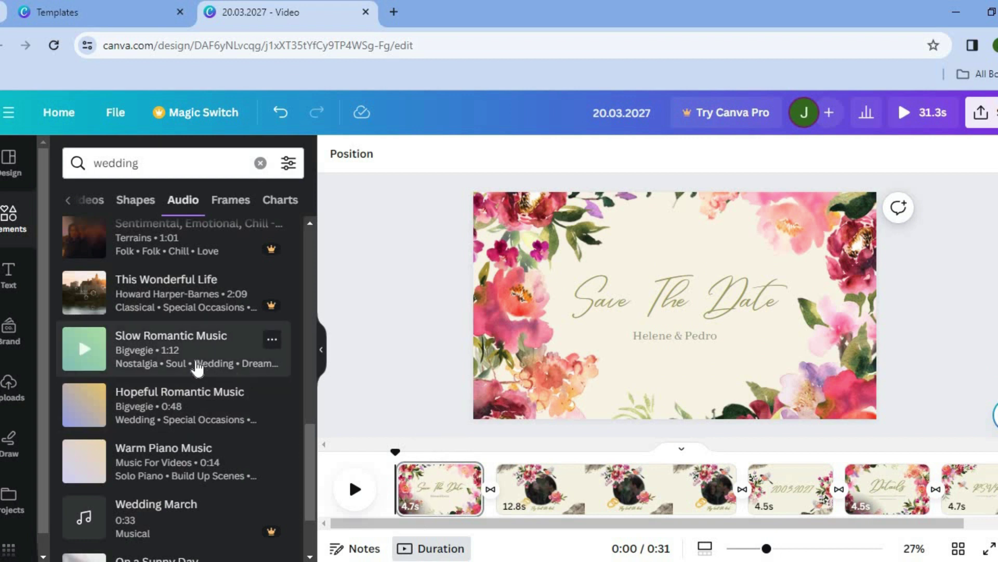
click(197, 367)
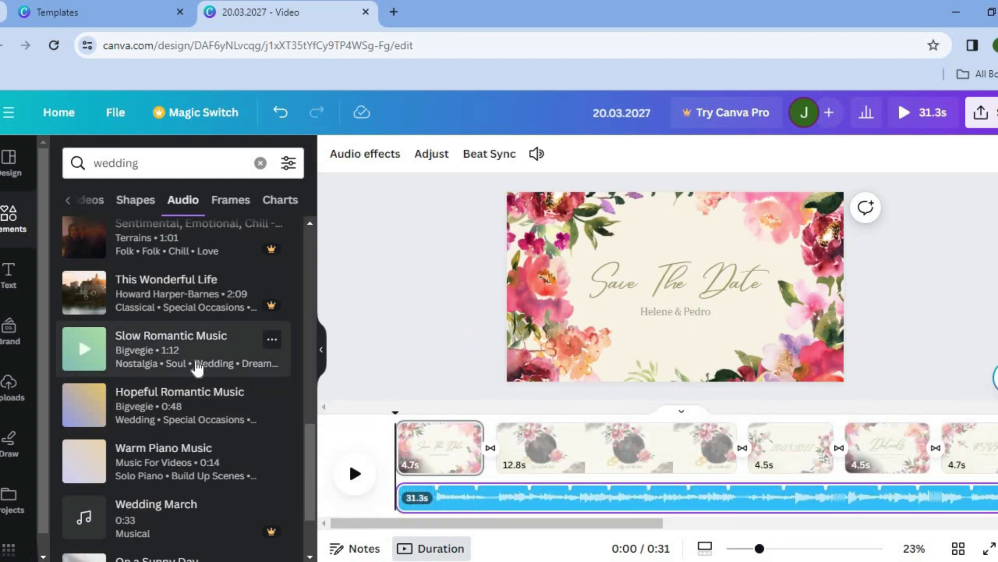
drag(619, 529, 430, 514)
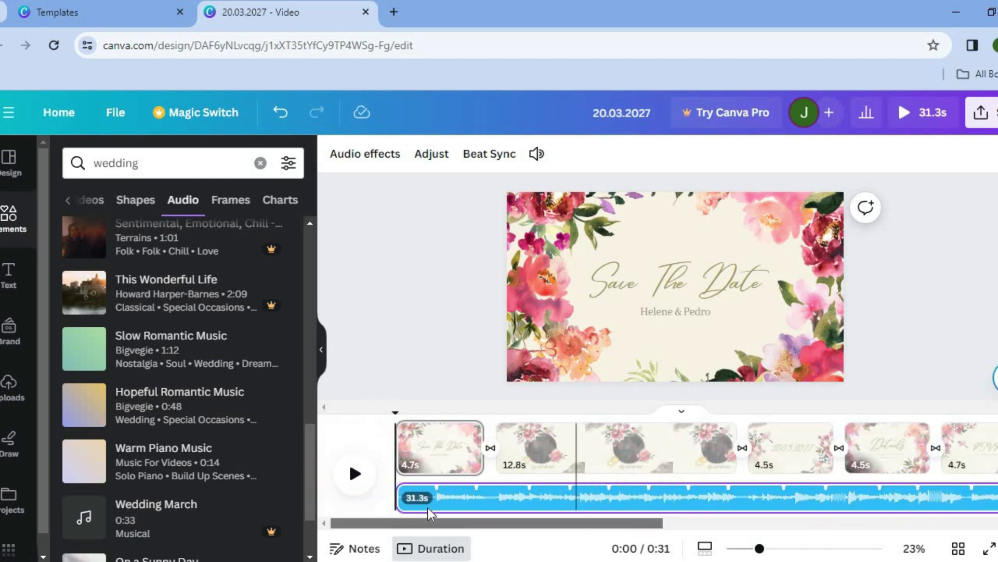
drag(608, 523, 723, 525)
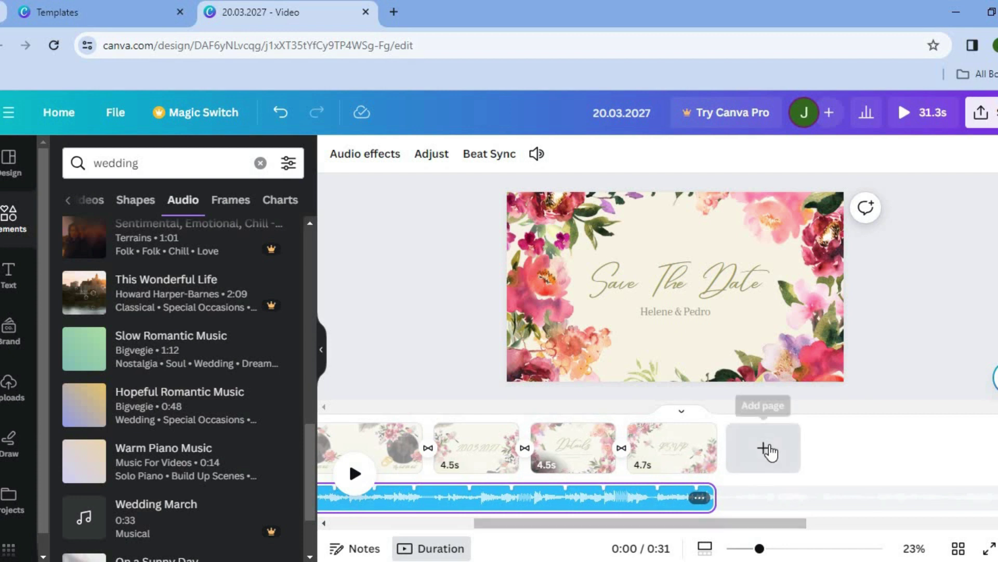
click(766, 452)
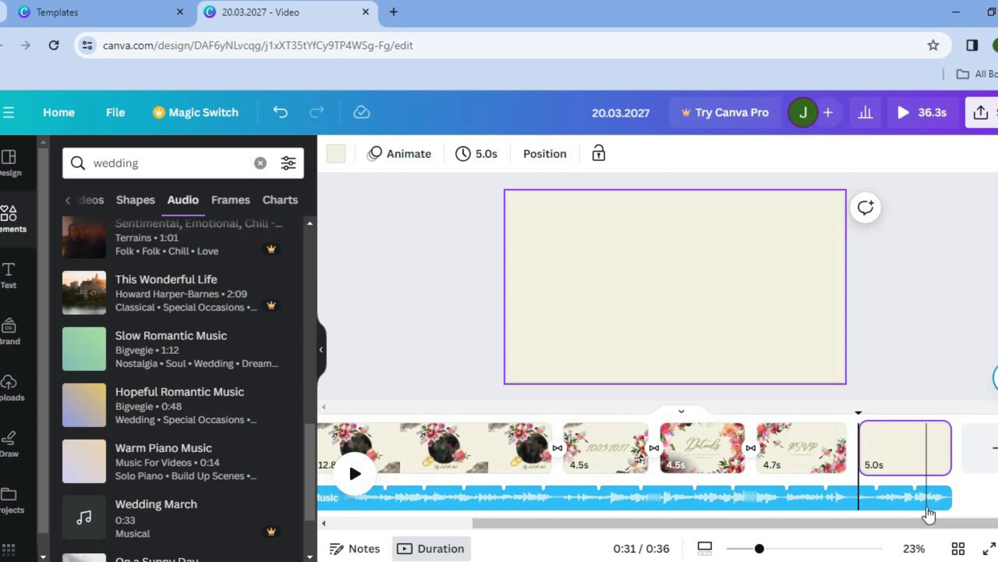
click(938, 433)
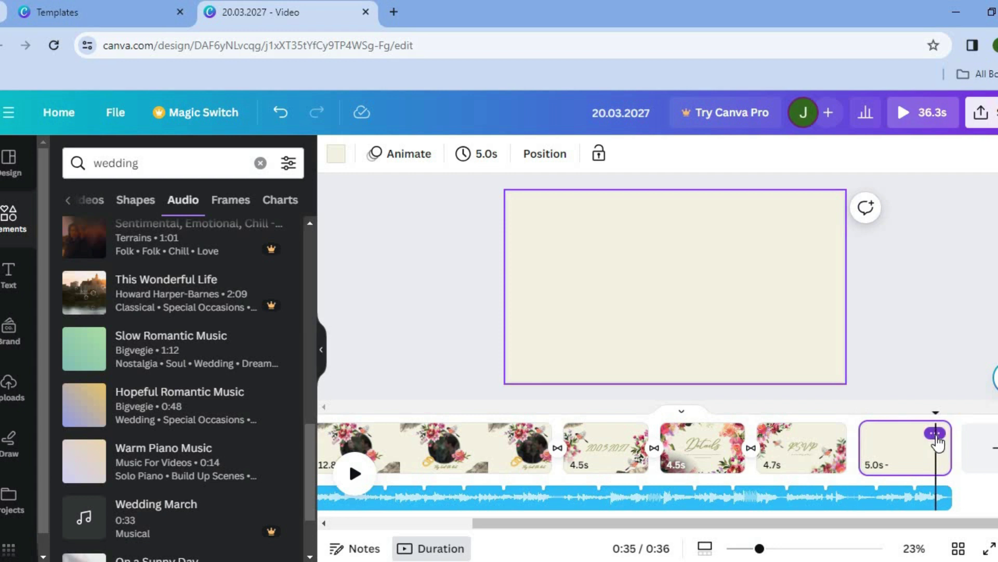
click(935, 434)
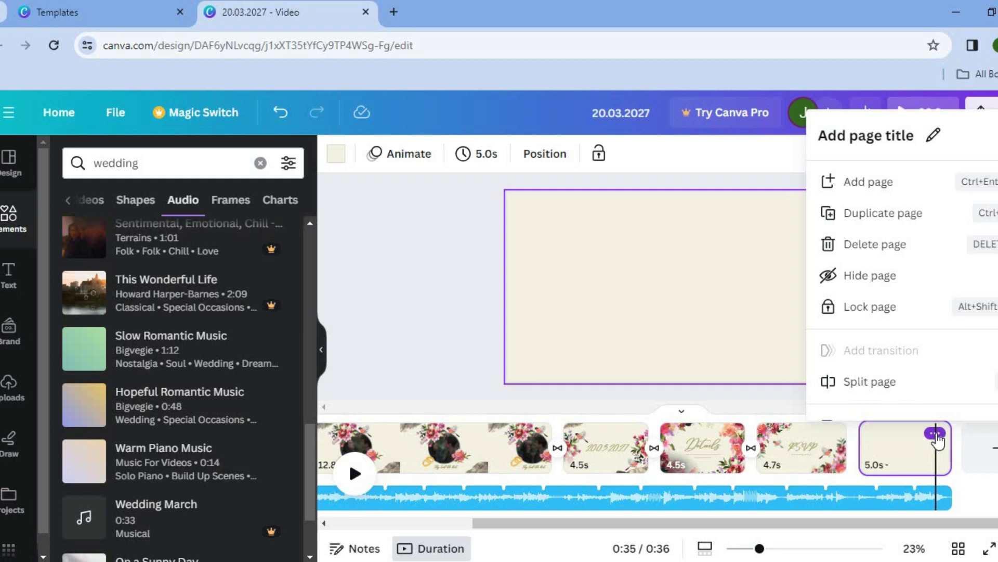
click(921, 253)
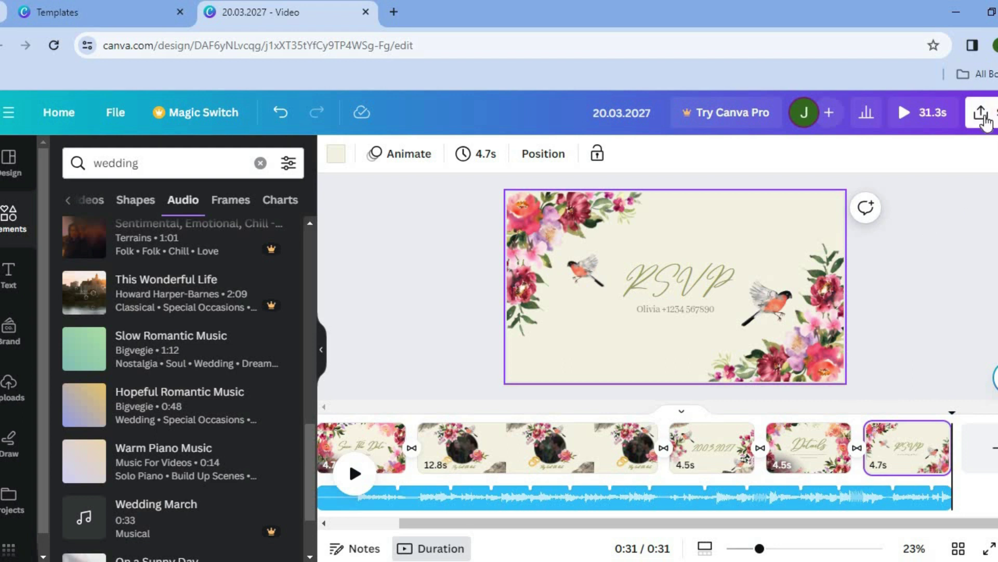
Step: Download all 5 pages from Share as an MP4 Video at 1080p
click(983, 119)
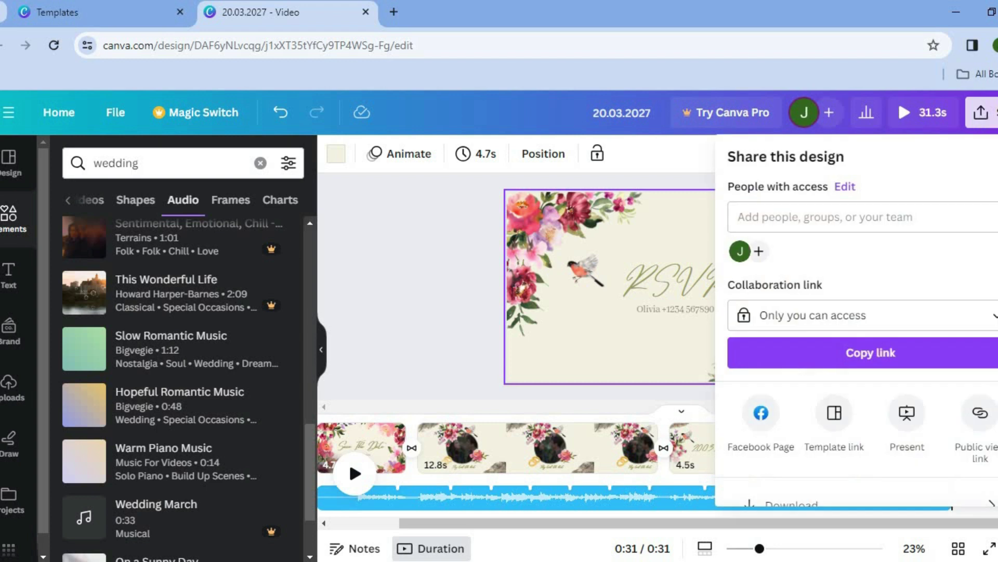
scroll(858, 322, down, 3)
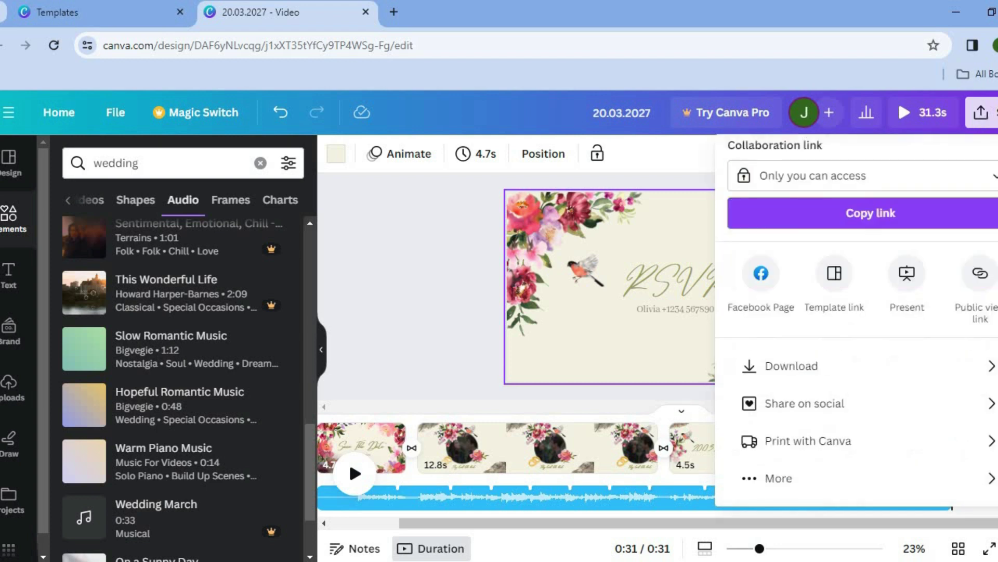
click(930, 387)
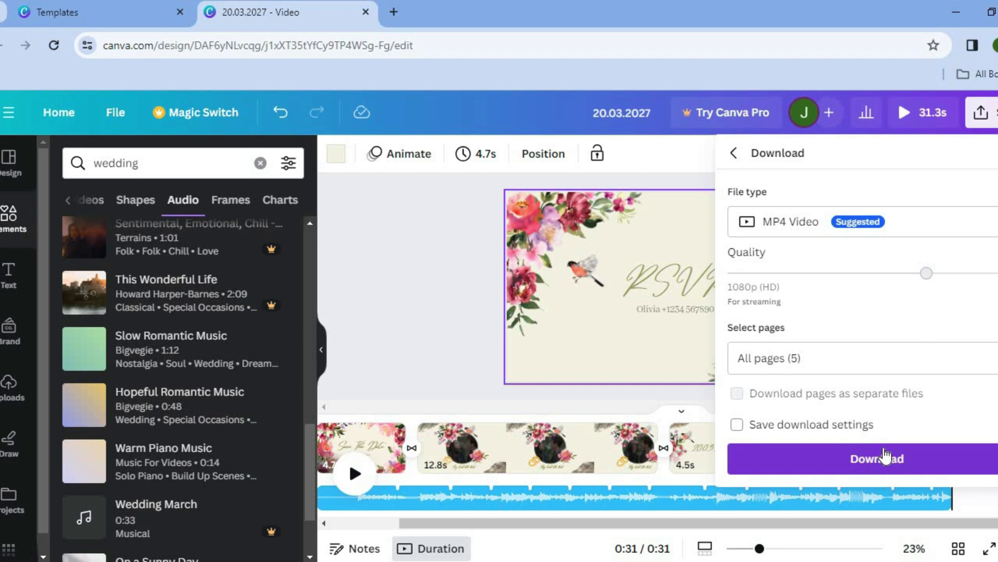
click(458, 351)
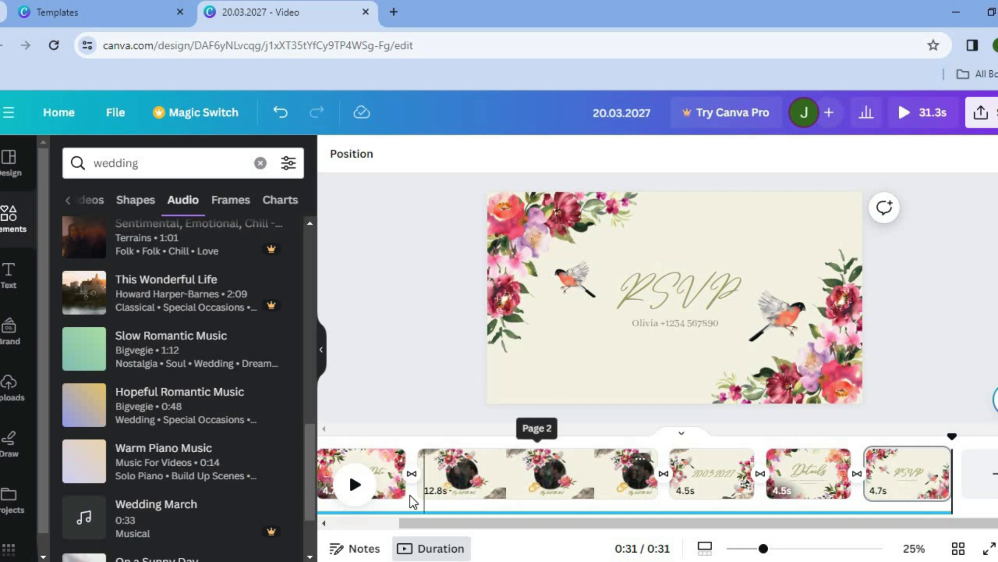
Step: Append a blank 5-second page after the RSVP page at the timeline's end
mouse_move(225, 370)
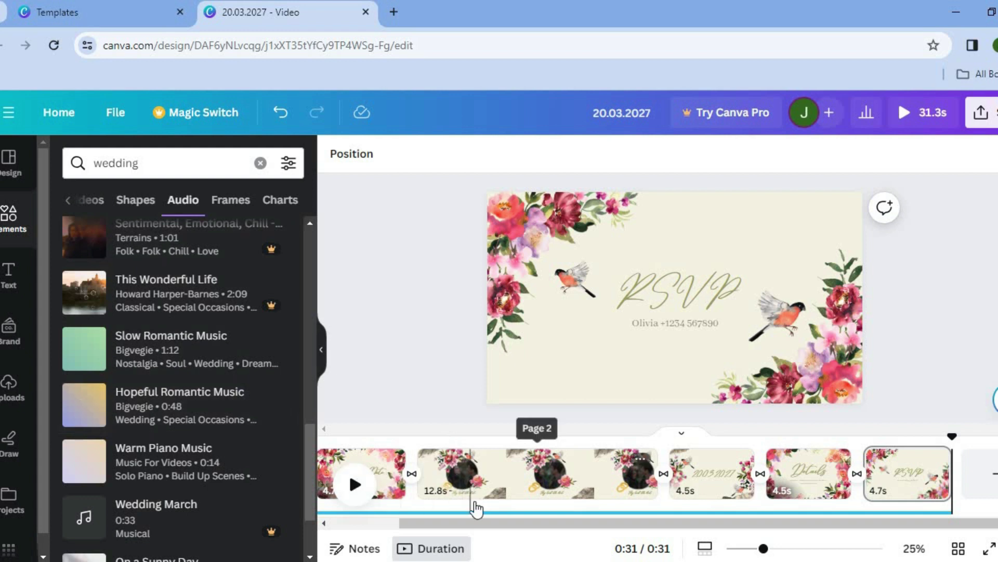
drag(475, 520, 341, 520)
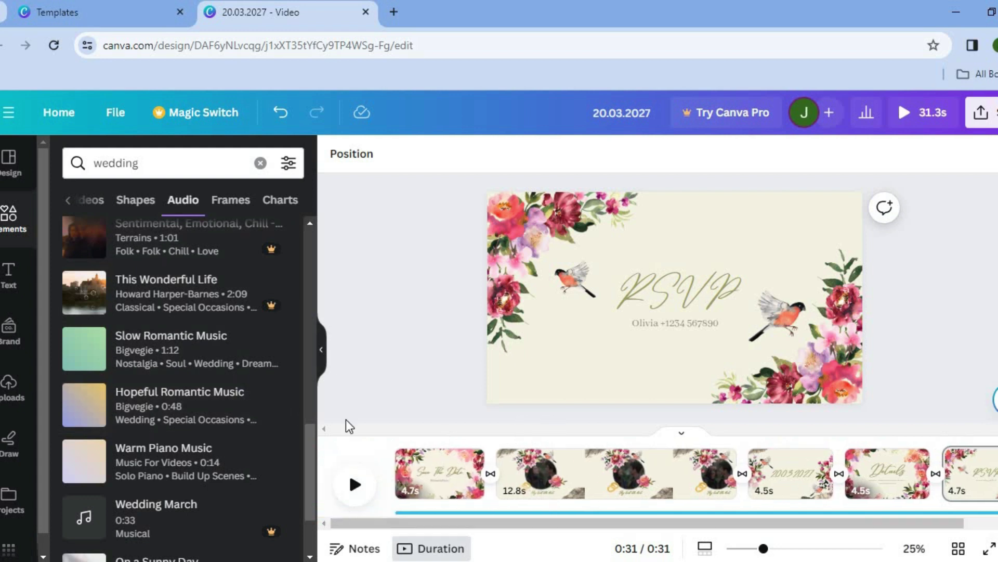
click(17, 172)
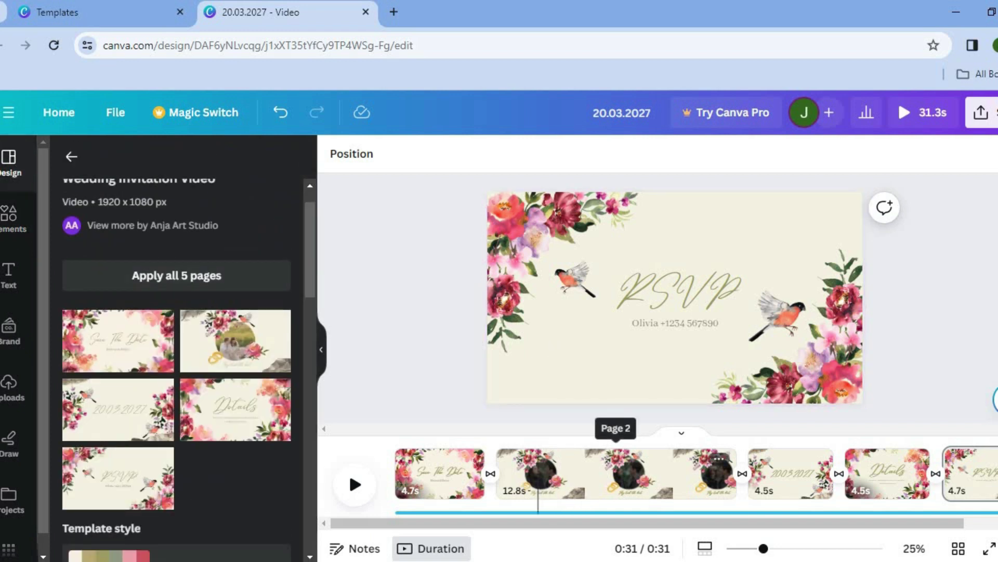
drag(756, 522, 955, 526)
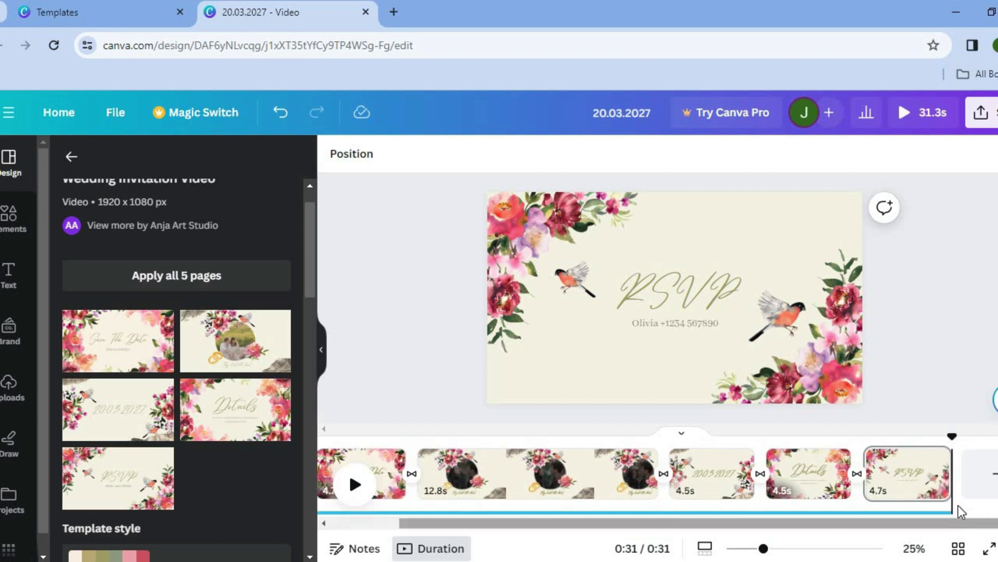
click(986, 473)
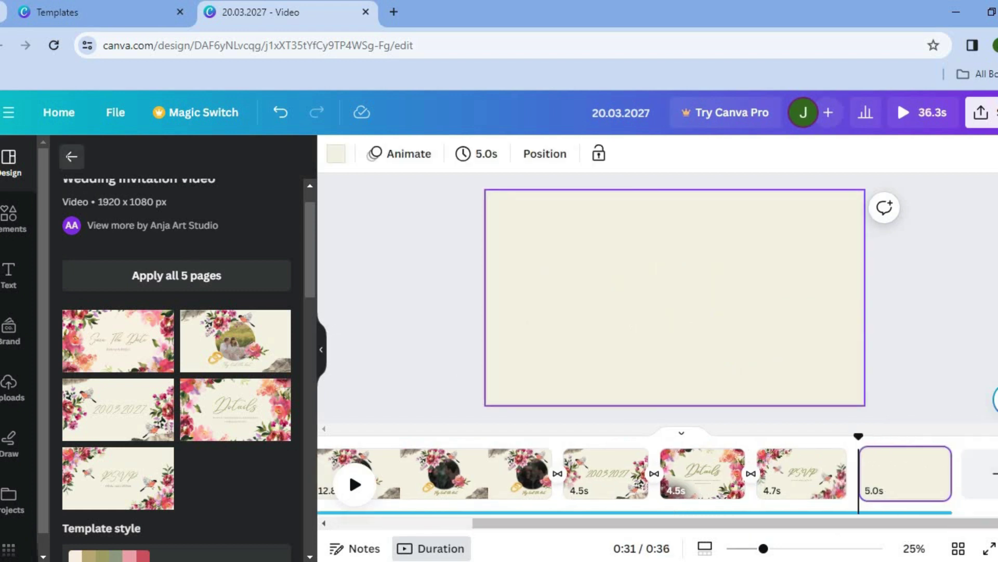
Step: Fill the blank page with the Pink Watercolor Wedding template's third page: venue, times and date
click(71, 156)
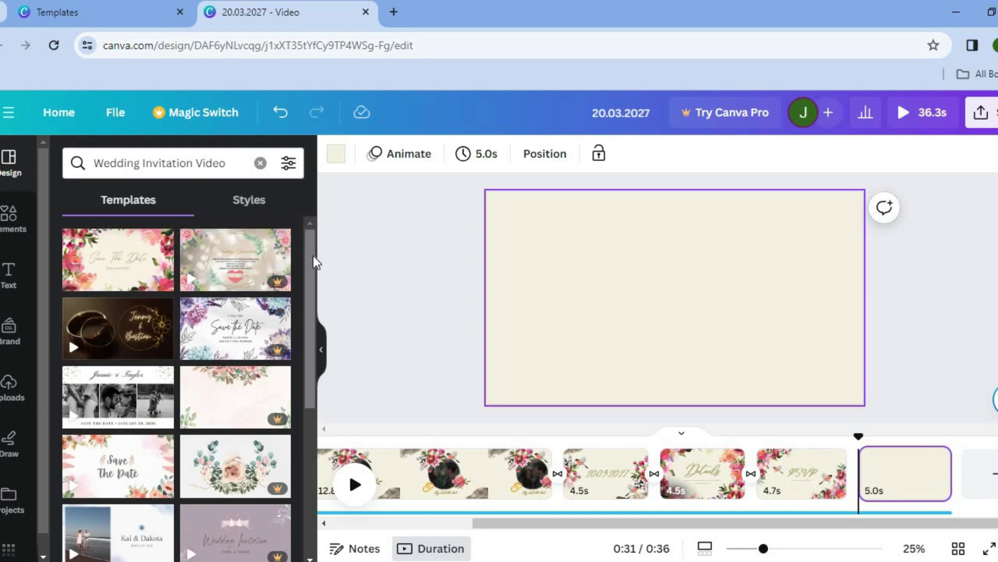
scroll(313, 260, down, 2)
scroll(316, 295, down, 3)
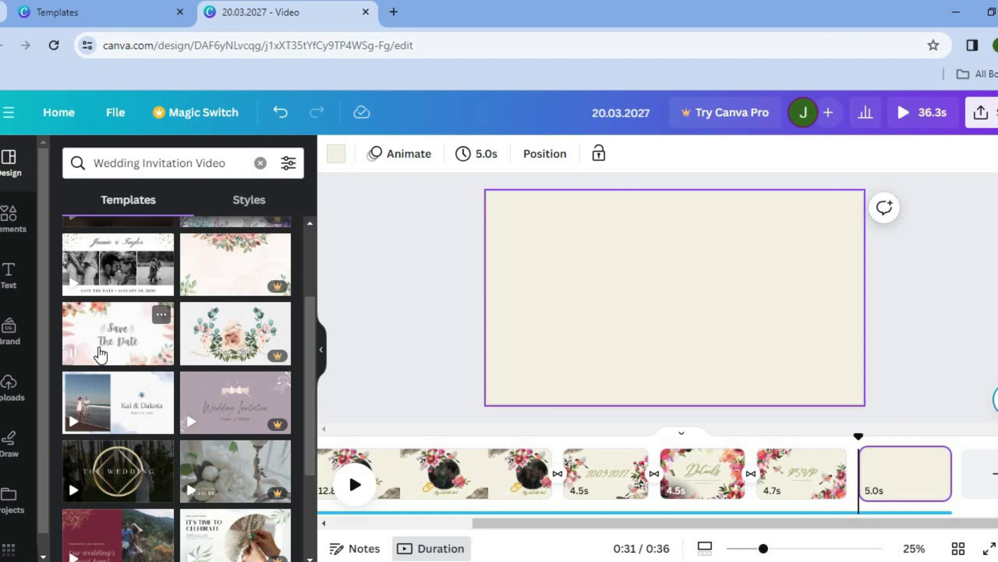
click(99, 355)
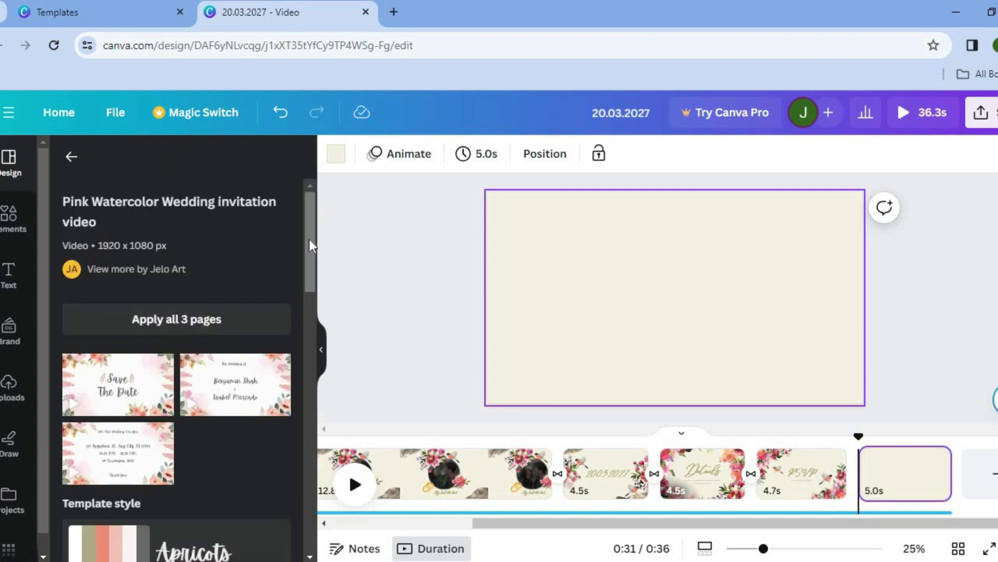
drag(310, 239, 310, 276)
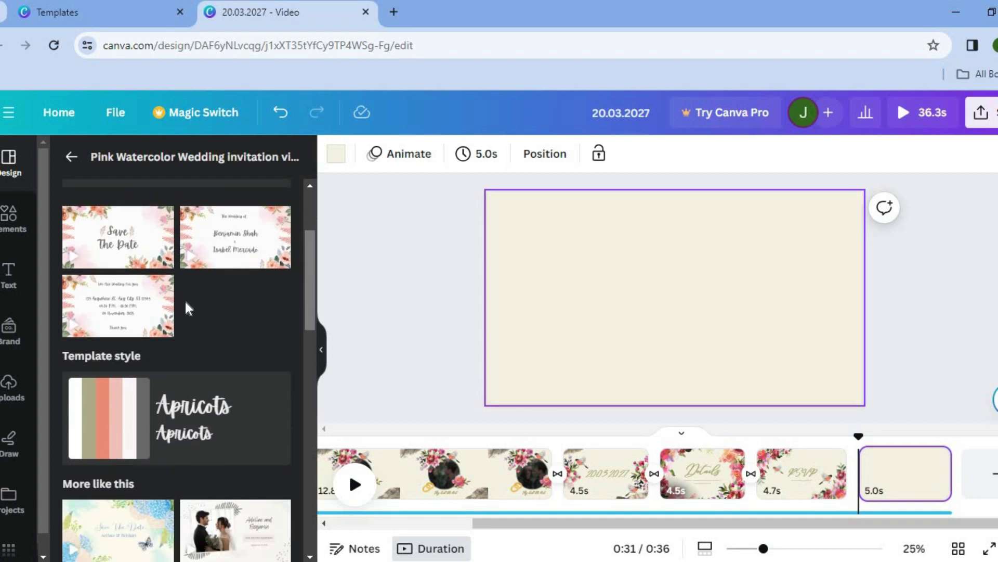
click(121, 317)
click(535, 401)
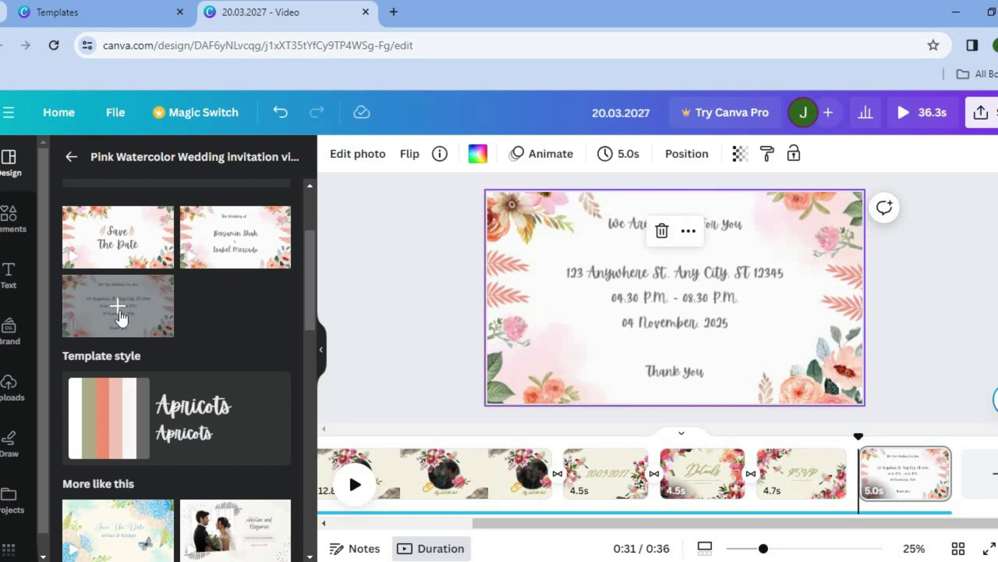